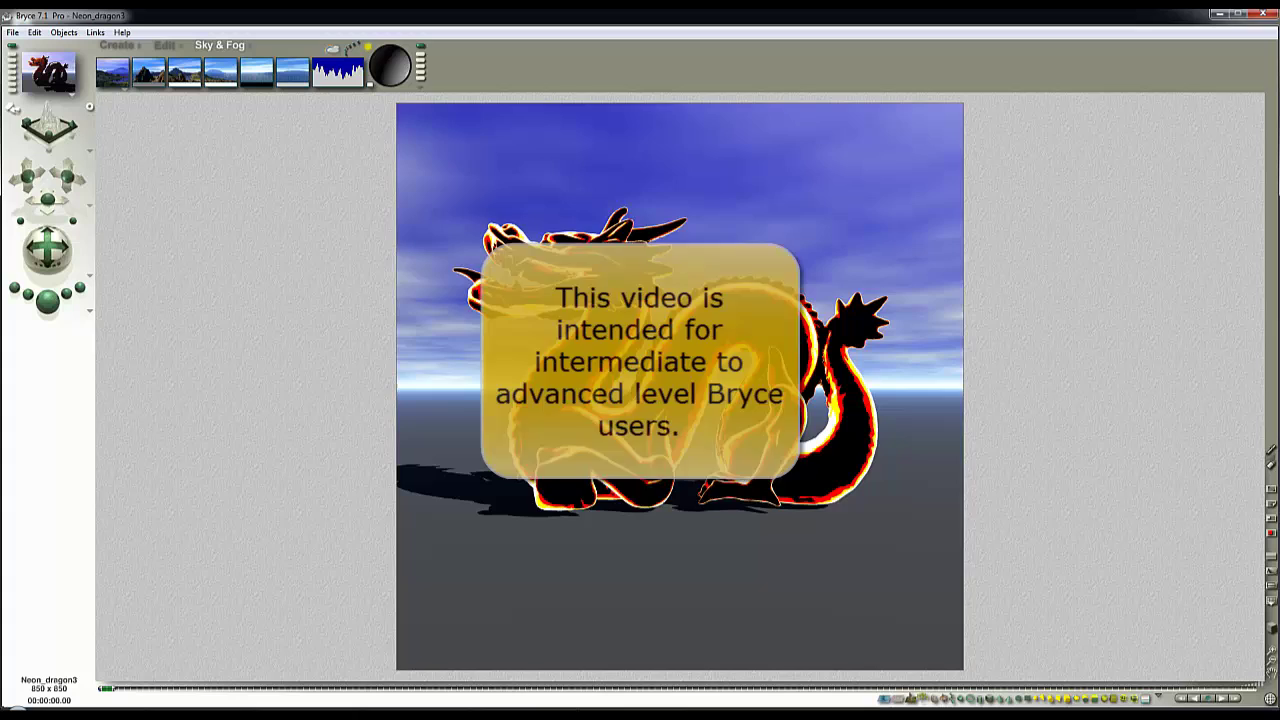
Turn off the HDRI image lighting for the sky in the Sky Lab and re-render the dragon scene
key(alt+Tab)
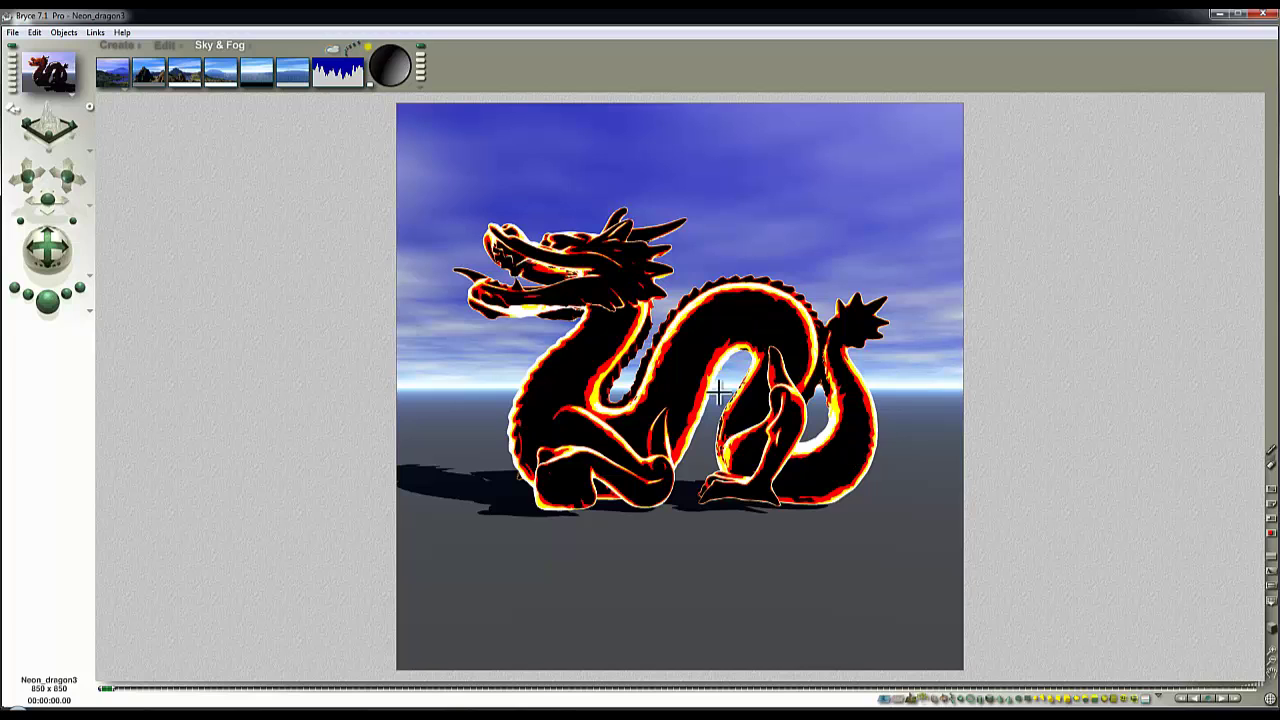
click(328, 48)
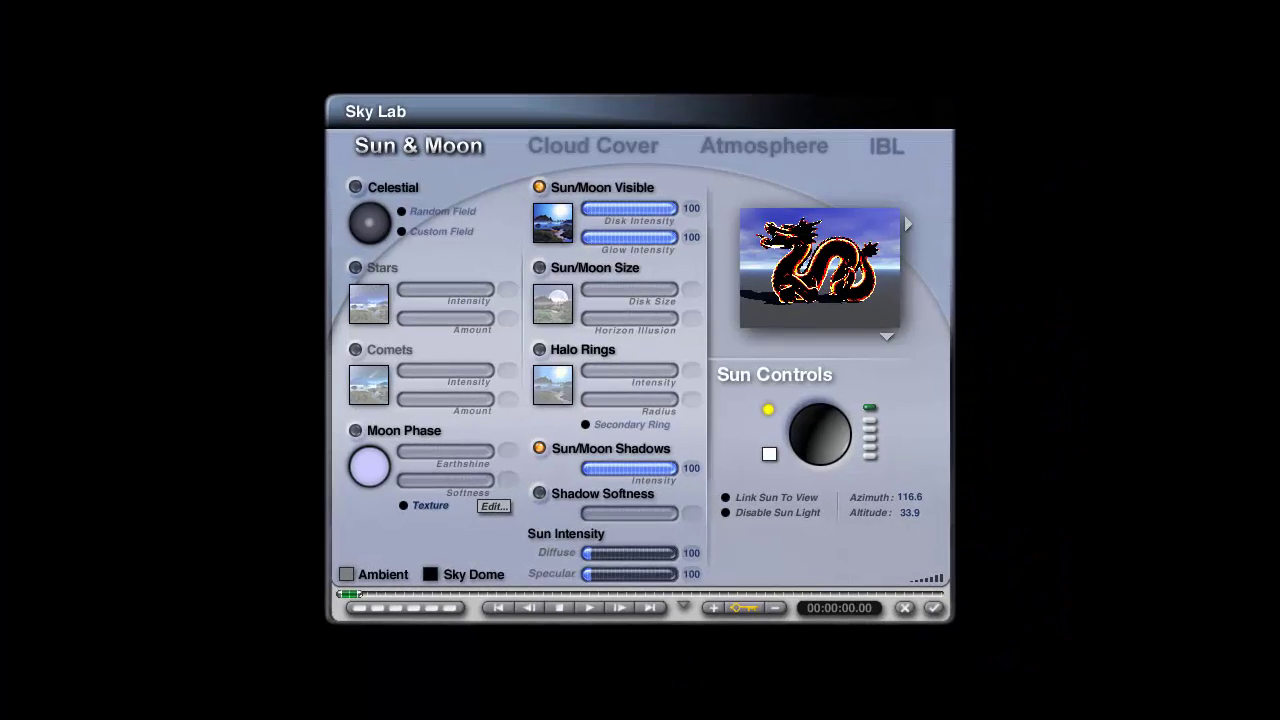
click(890, 152)
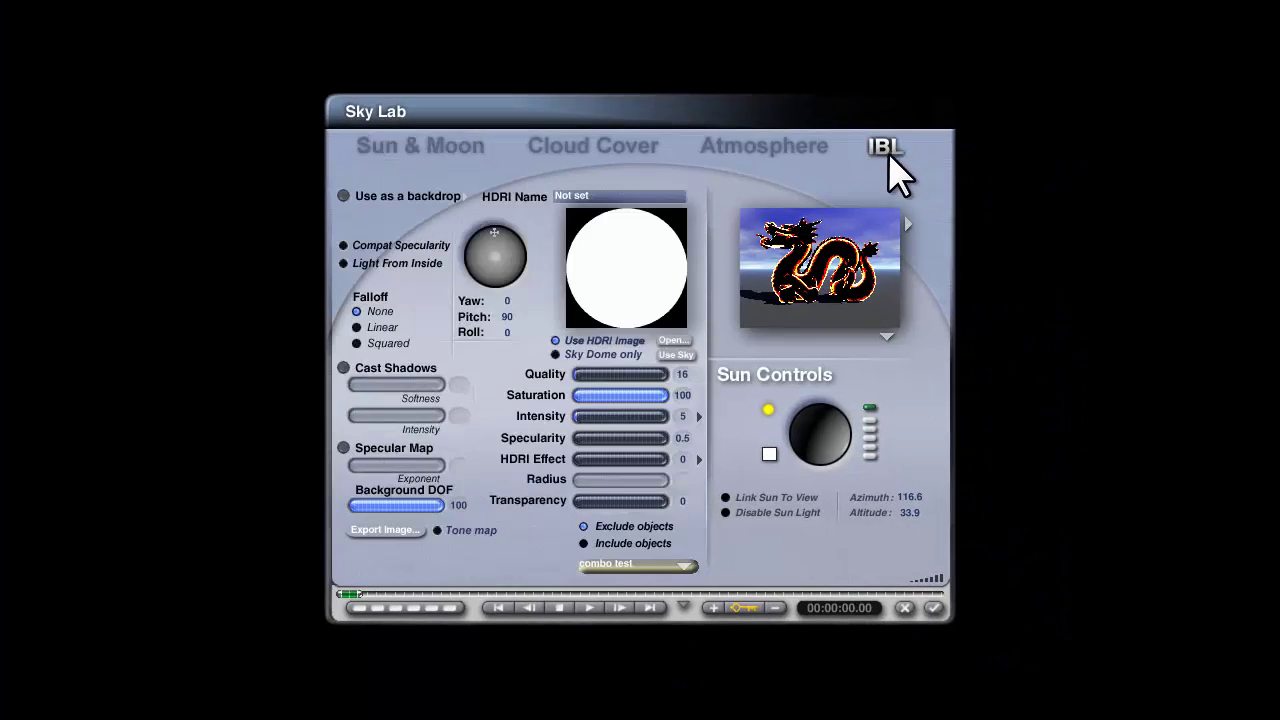
click(555, 341)
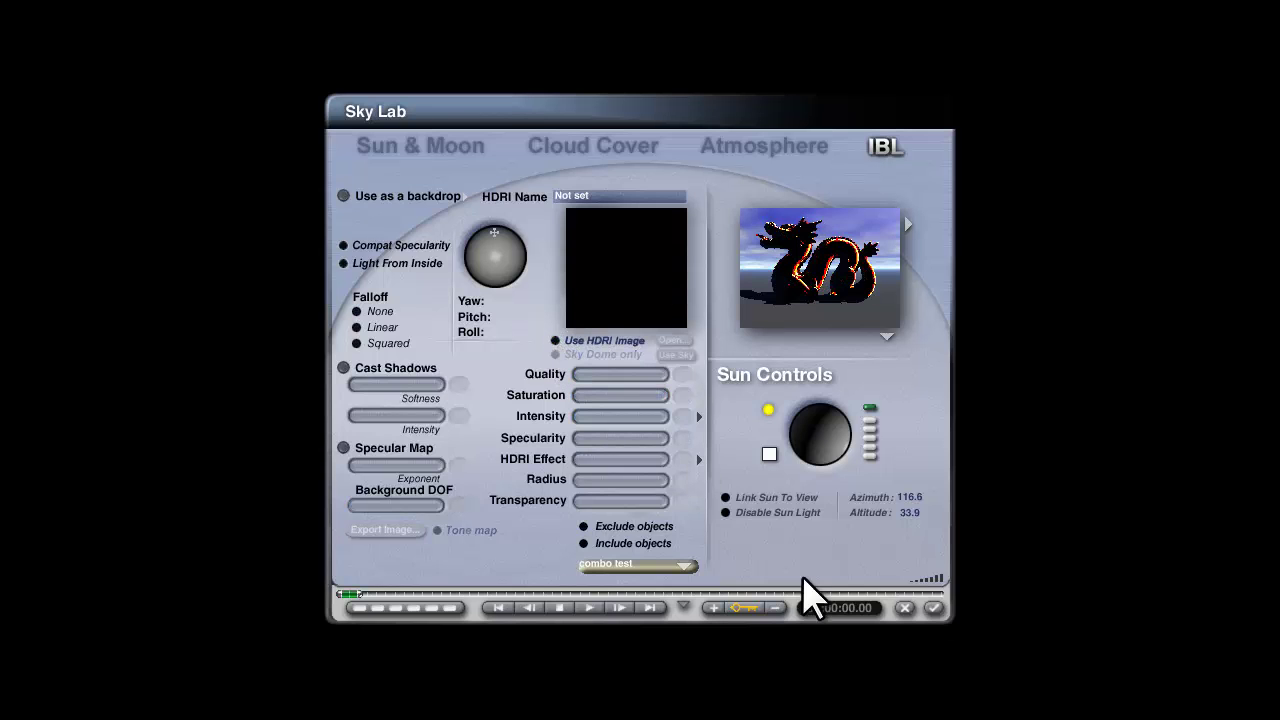
click(934, 608)
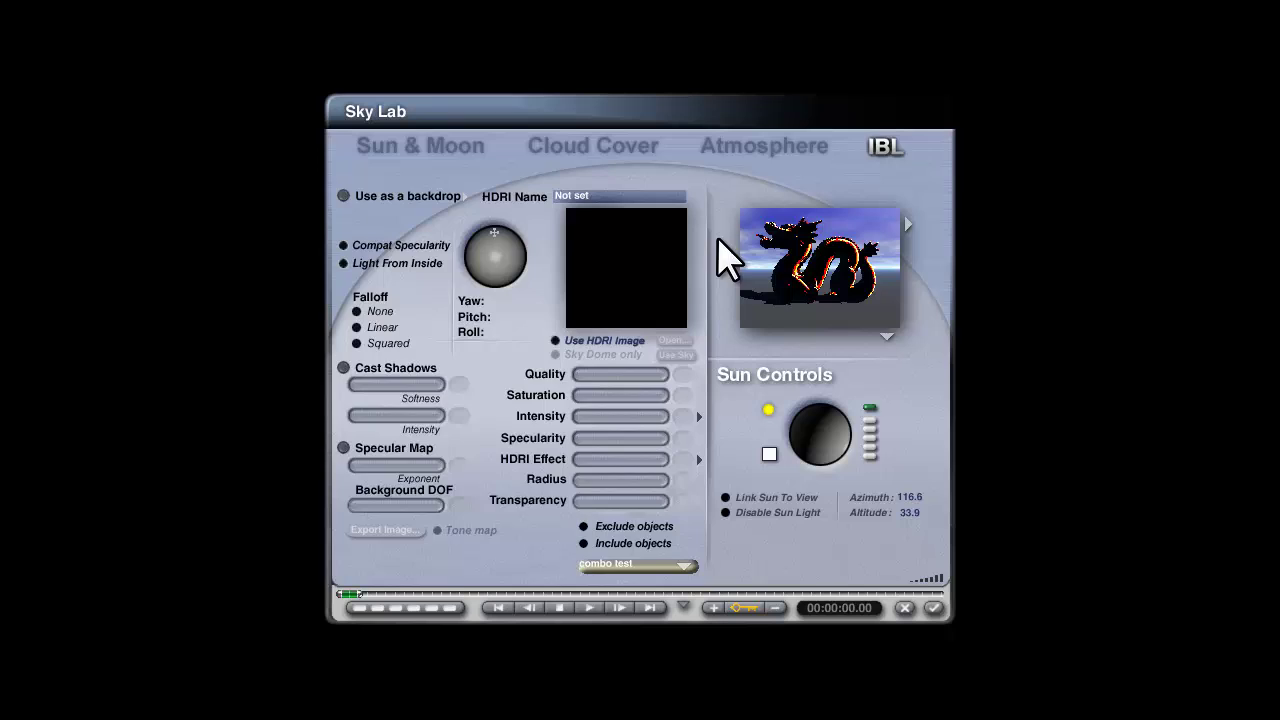
click(418, 146)
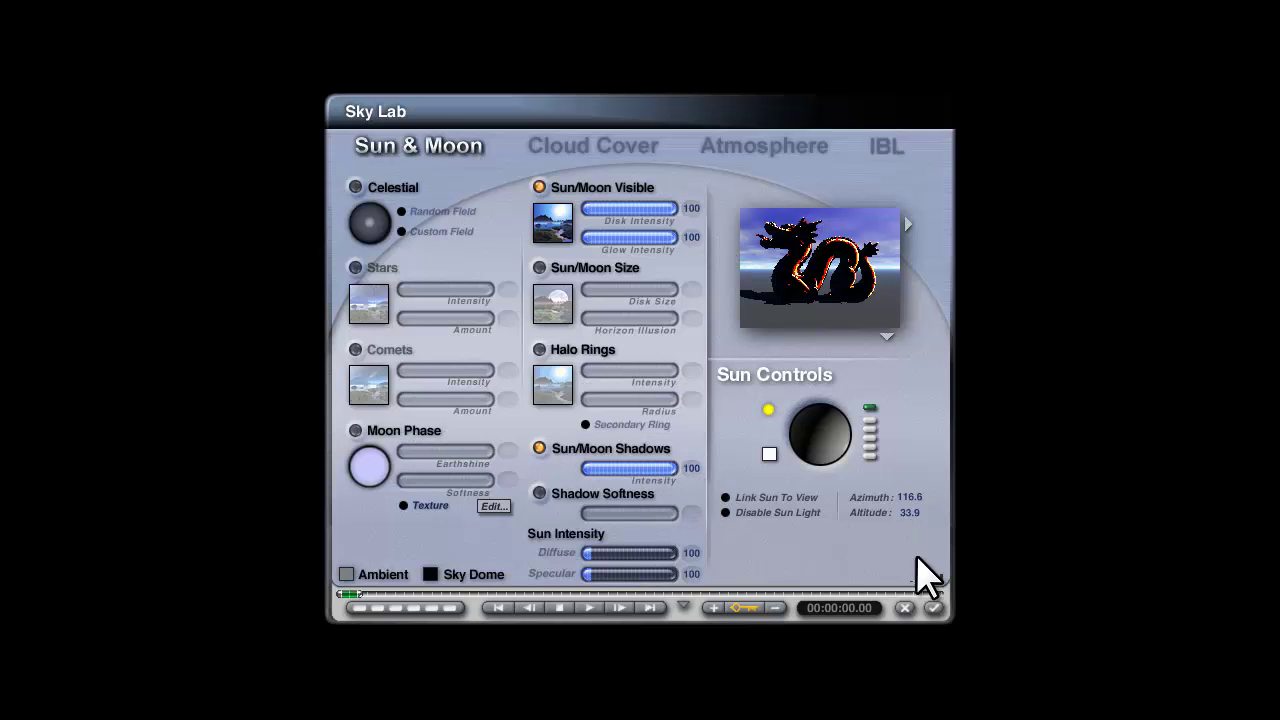
click(934, 609)
key(ctrl+r)
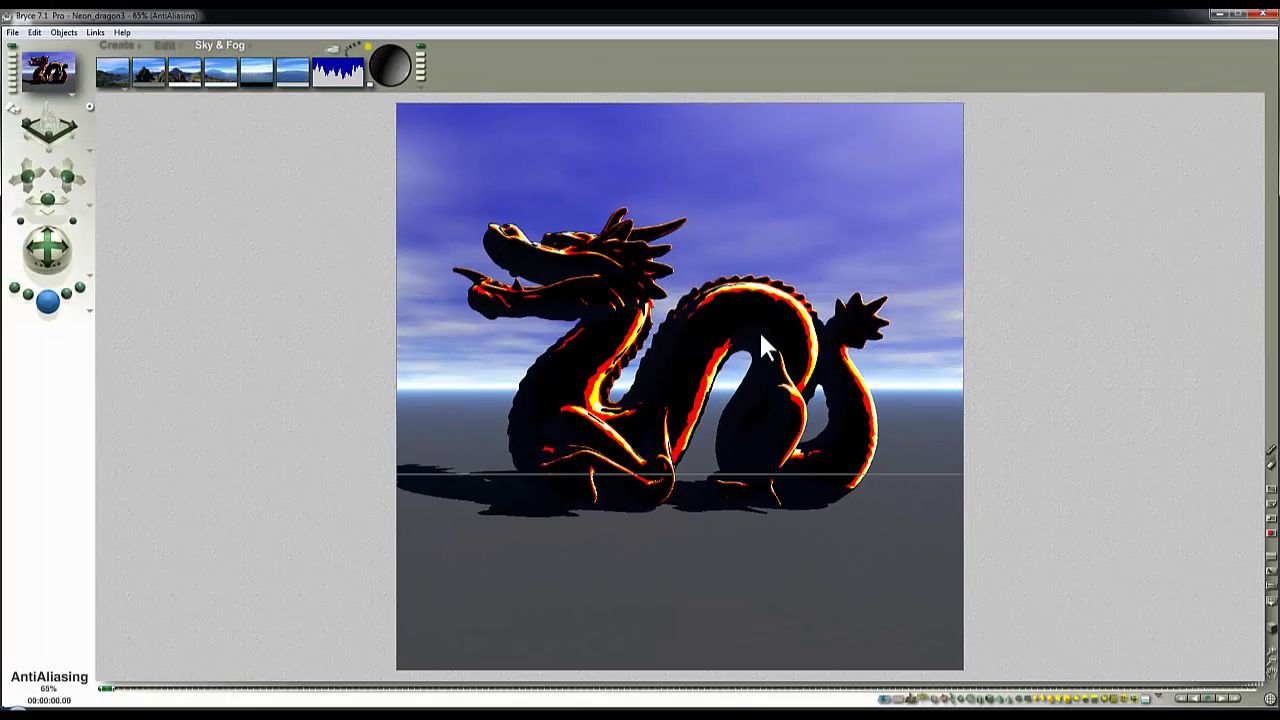
Move the sun behind the dragon and render the scene with the new light direction
click(399, 71)
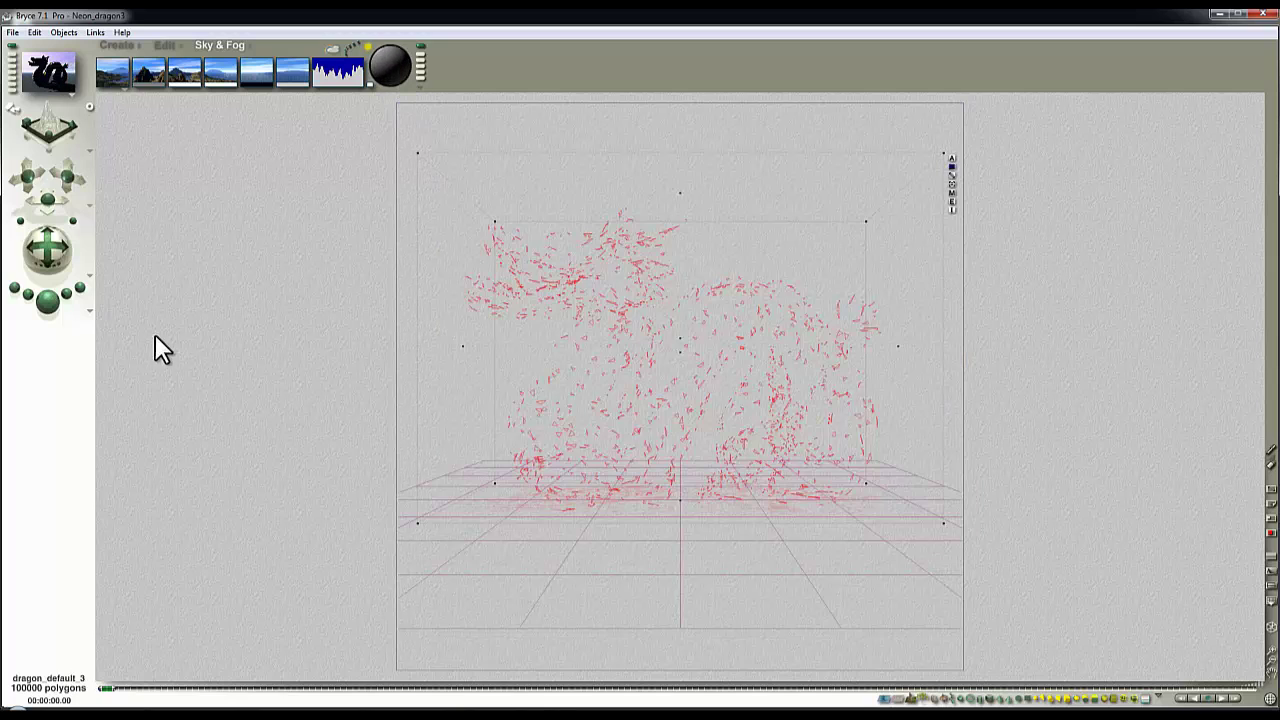
click(50, 302)
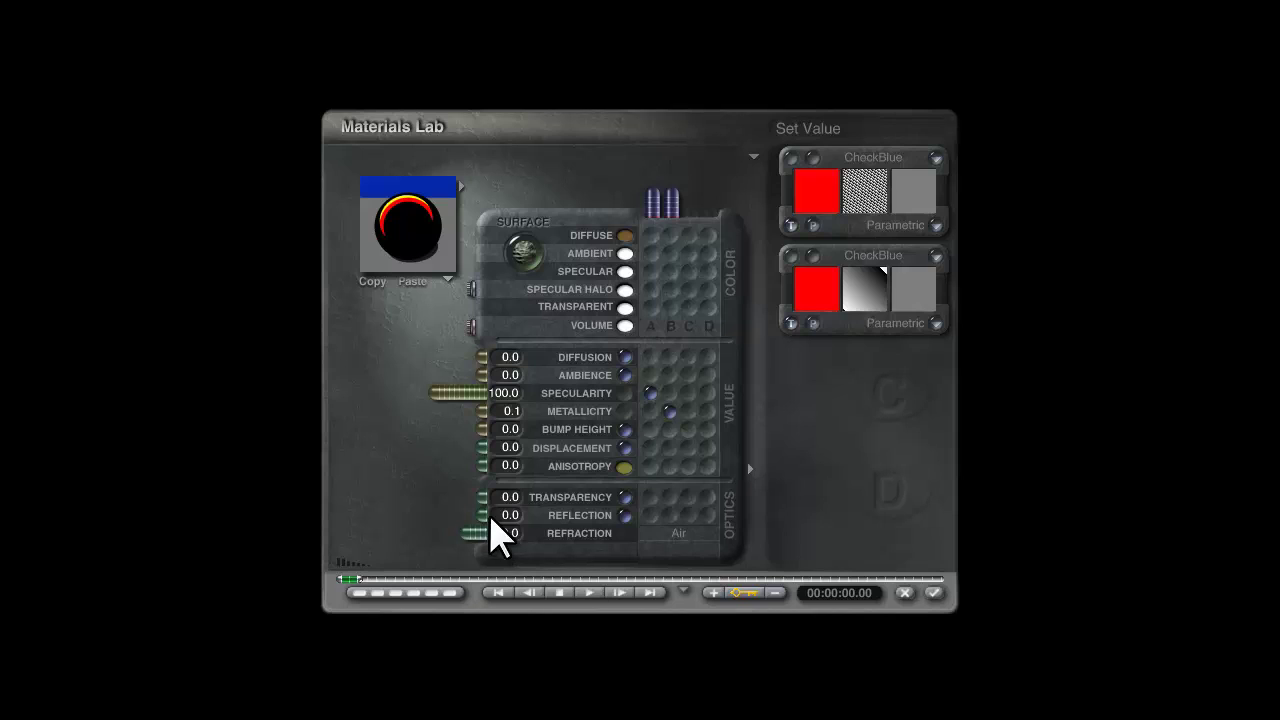
Set the dragon material's transparency to 100 and its refraction to 153 (glass)
drag(483, 497, 276, 463)
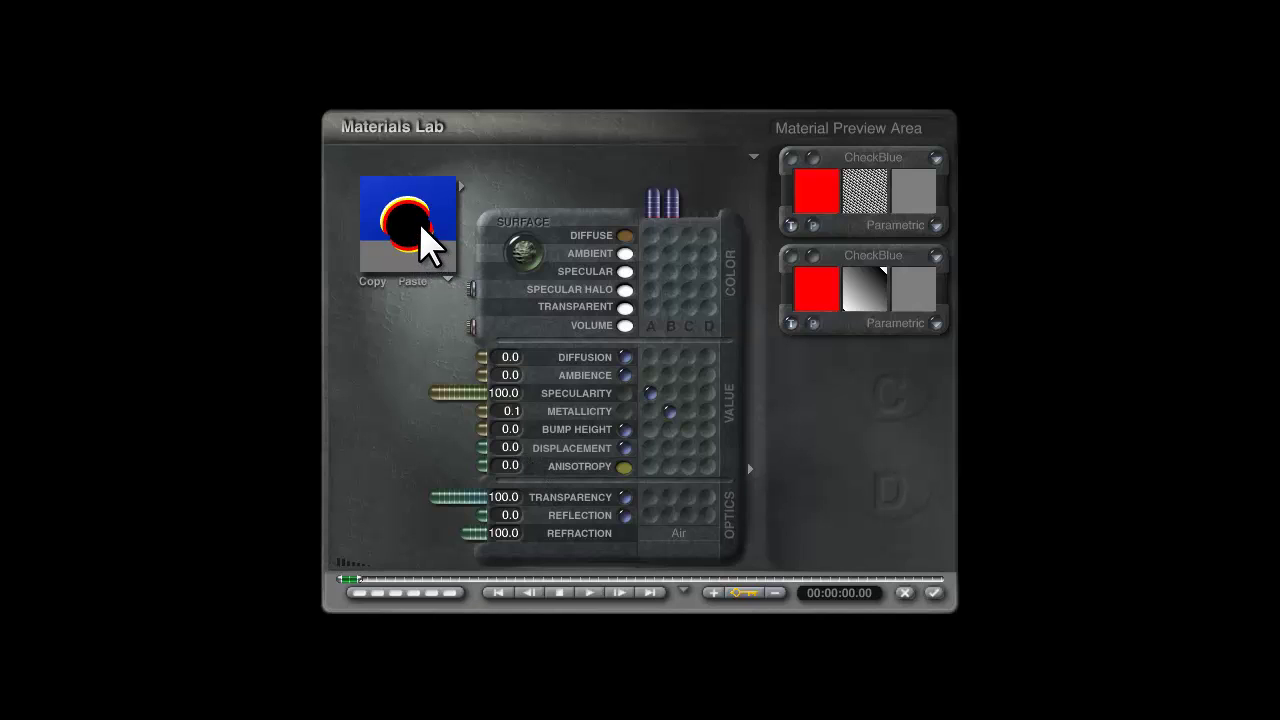
click(508, 533)
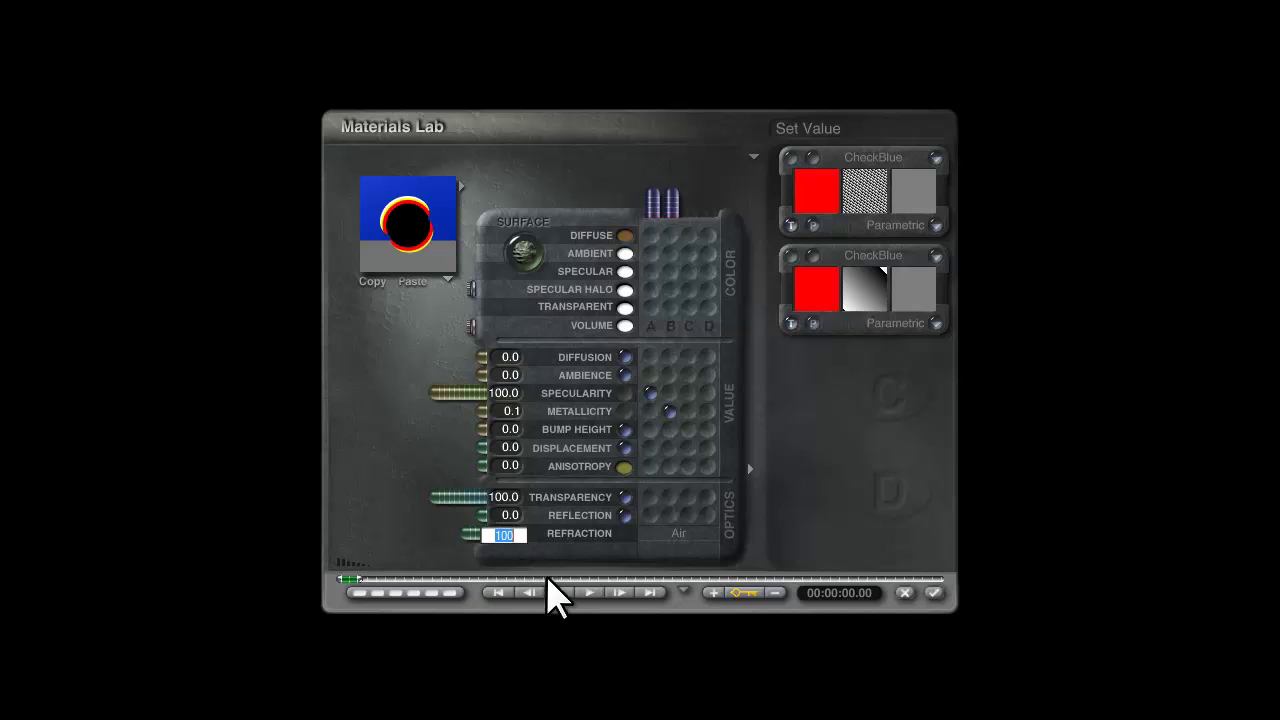
text(153)
key(Return)
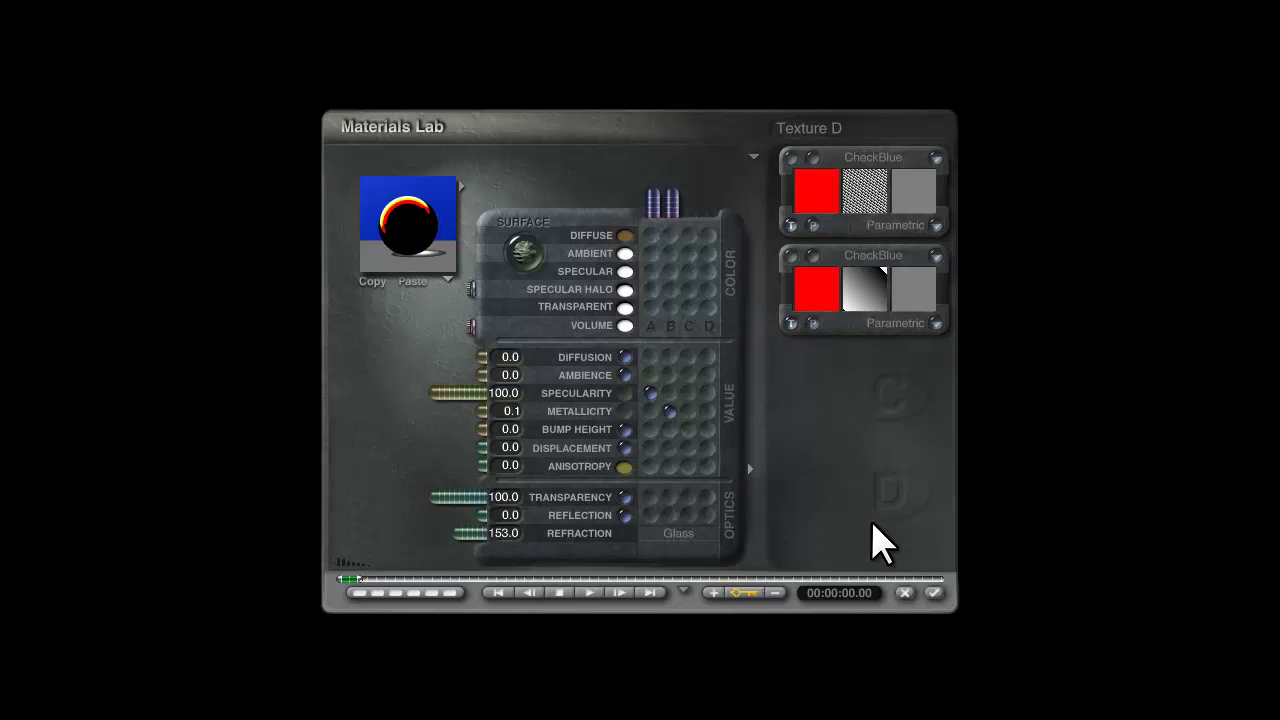
Match the material's Transparent and Volume colours to the brown Diffuse colour and refresh the material preview
click(627, 308)
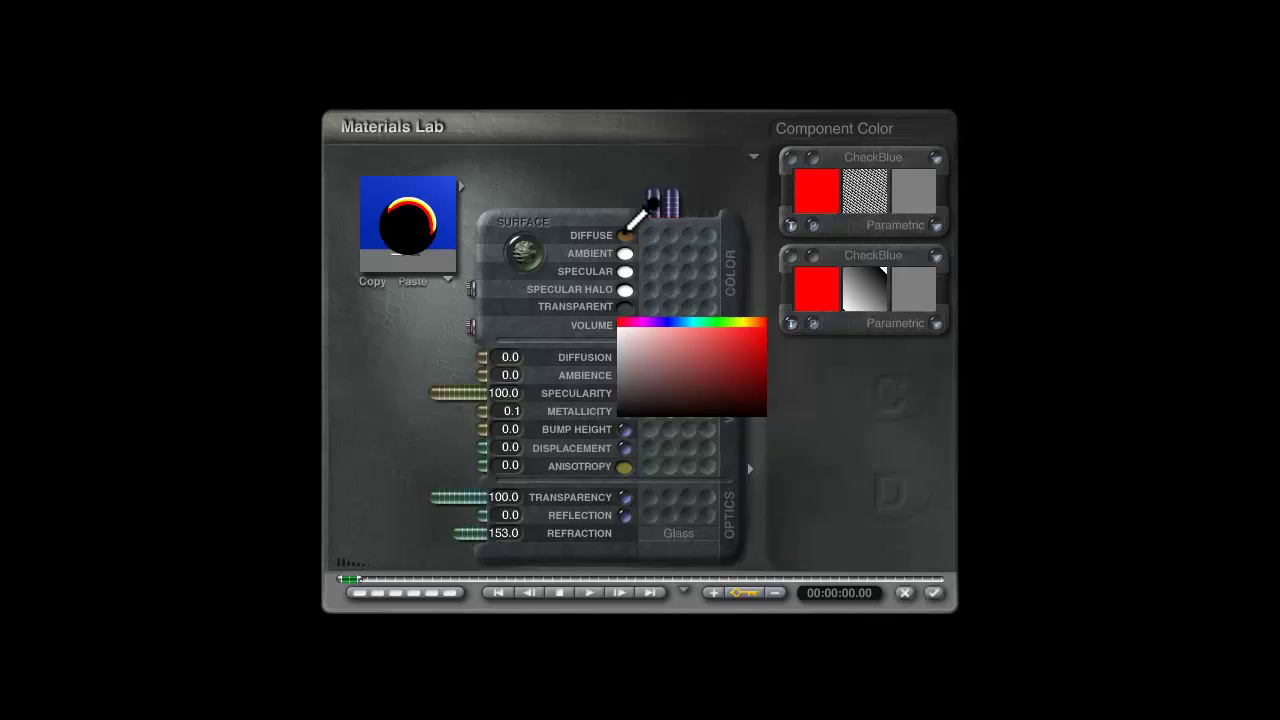
click(624, 237)
click(416, 233)
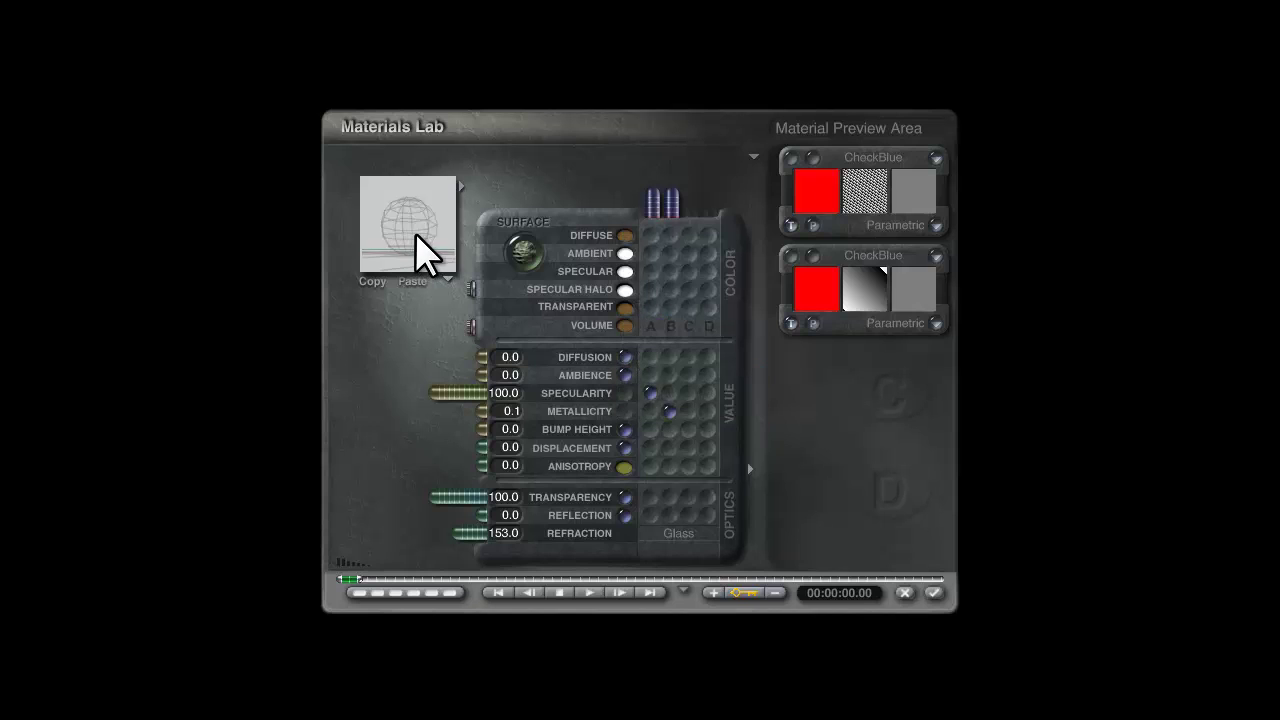
click(414, 229)
click(410, 227)
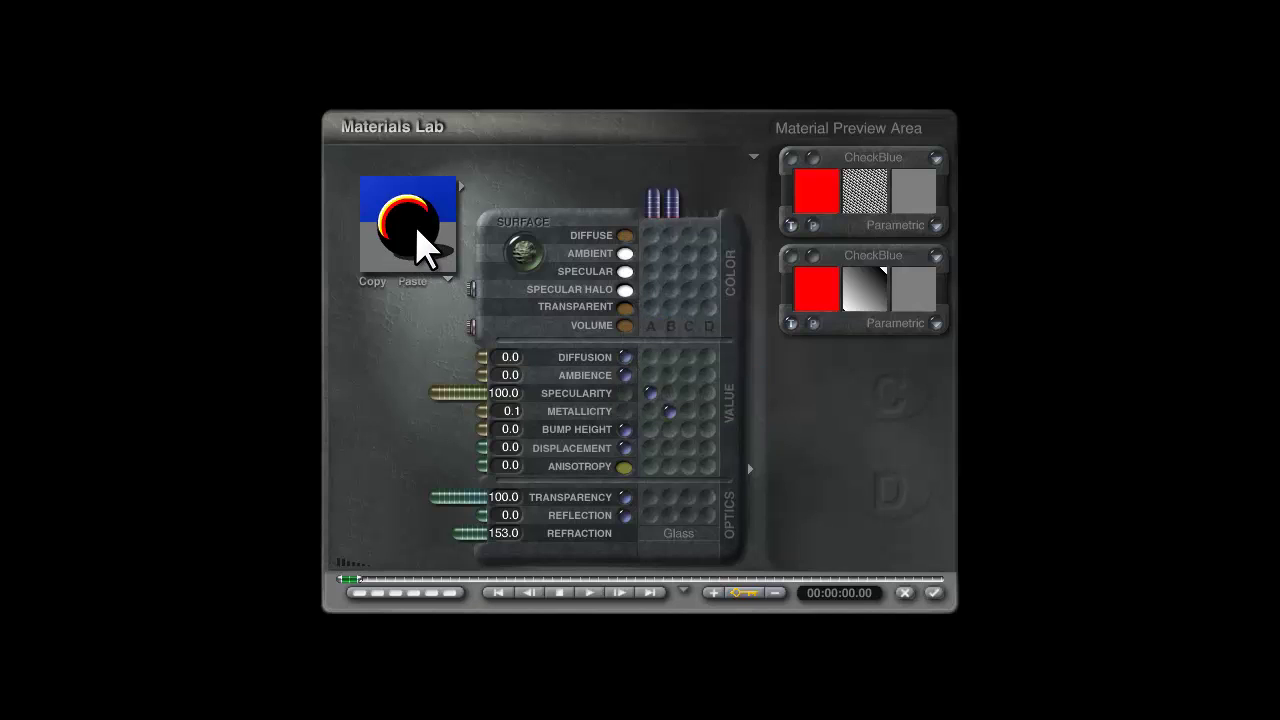
Set metallicity to 0 and specularity to 1, with specularity driven by Texture B
click(504, 415)
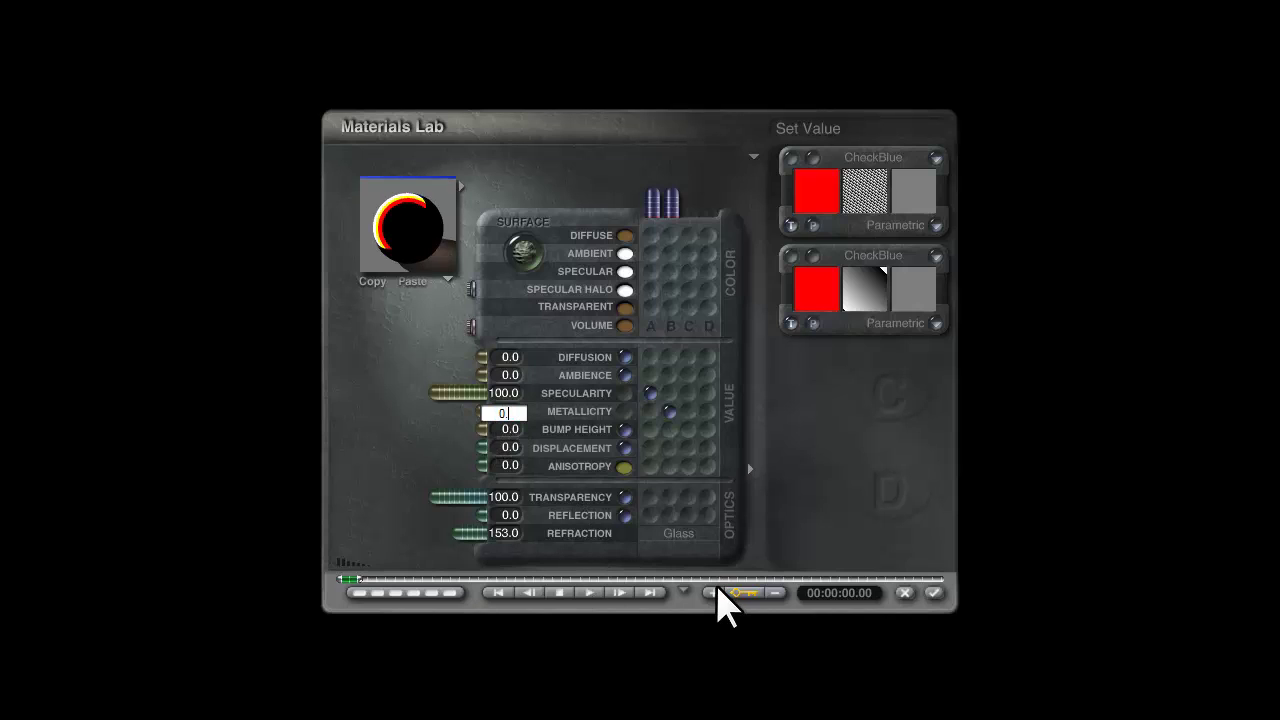
key(Return)
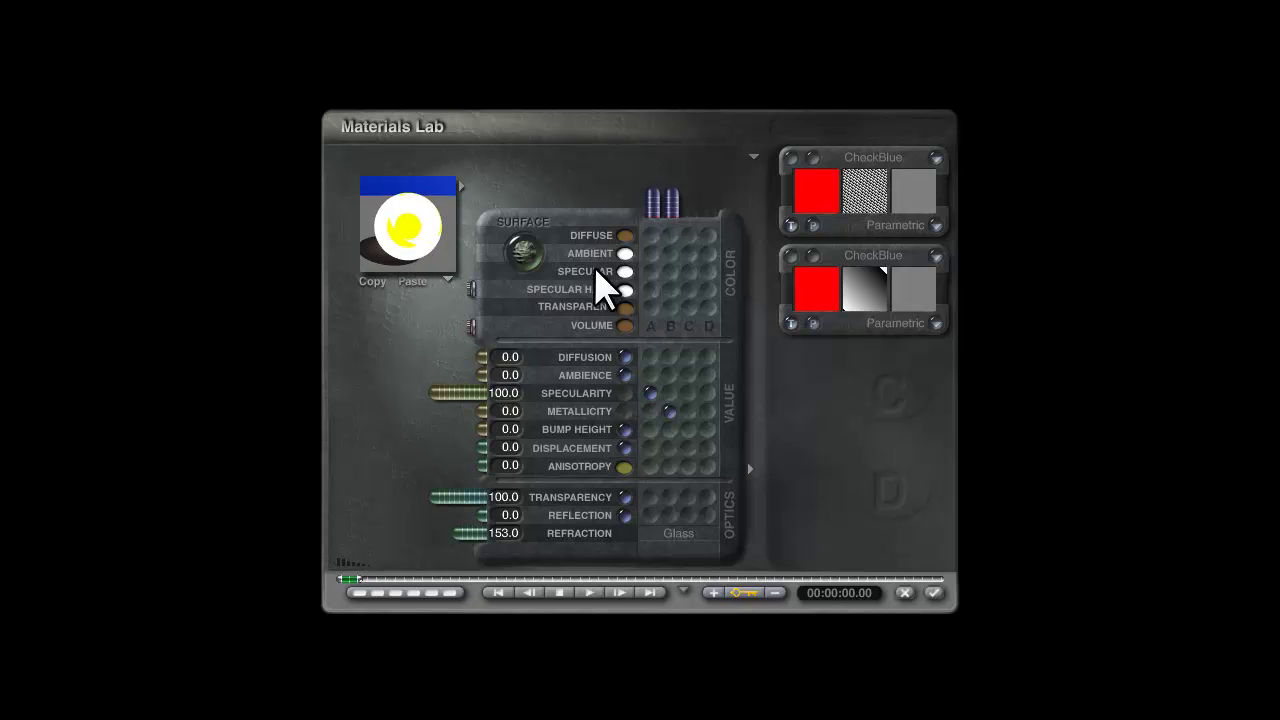
click(669, 411)
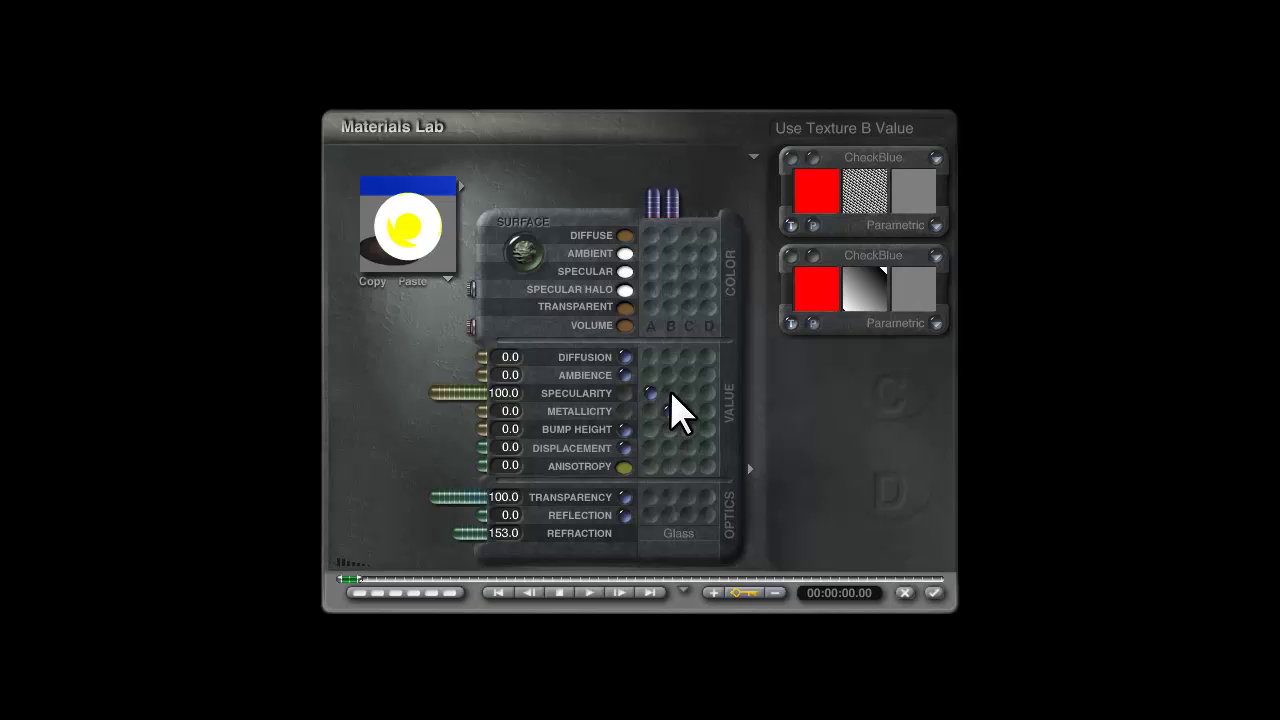
click(503, 393)
text(1)
key(Return)
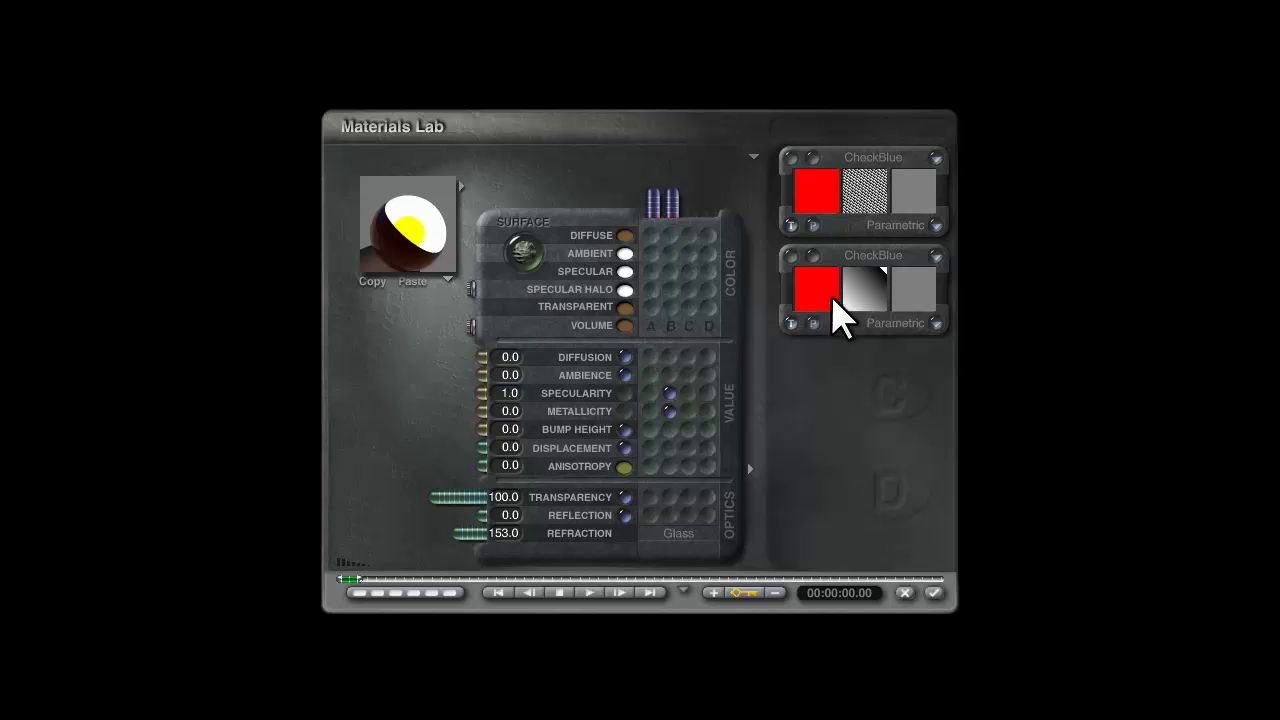
Set the Specular Halo colour to a near-white with luminance 241, accept the material, and render the dragon
click(624, 290)
drag(784, 363, 772, 362)
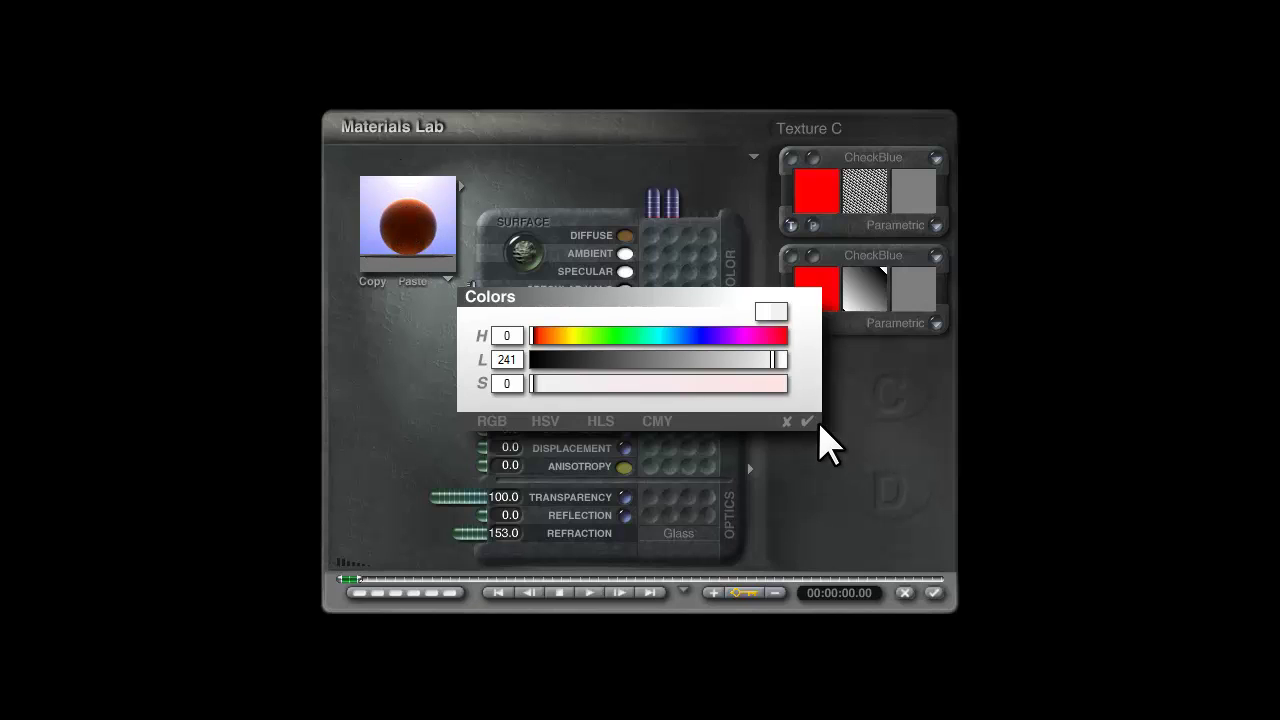
click(933, 593)
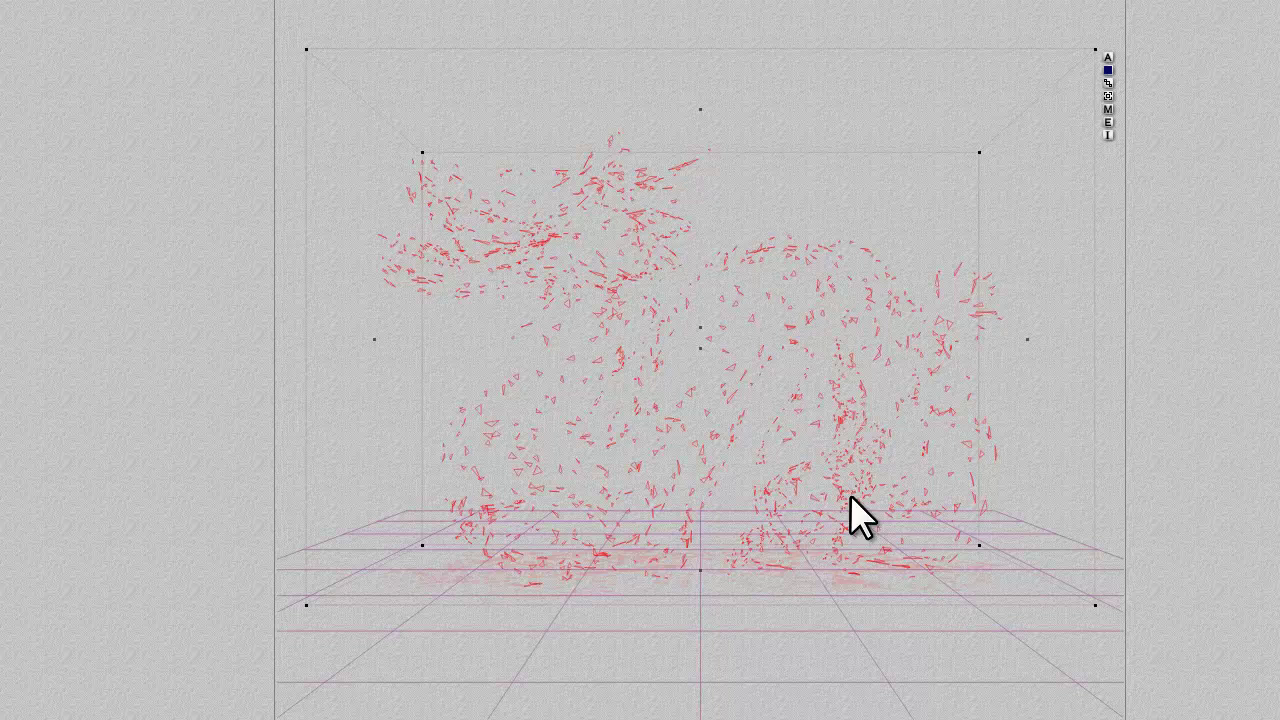
key(ctrl+r)
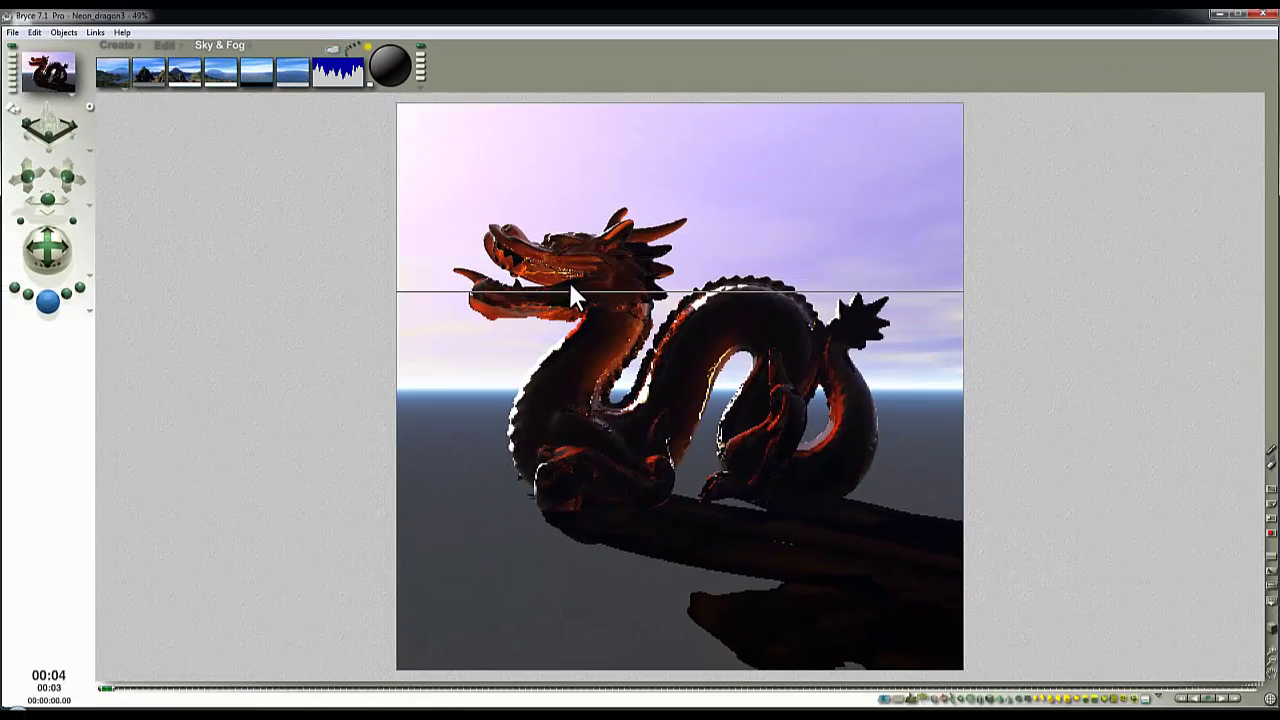
Adjust the sun position behind the dragon to azimuth about 323.5 and altitude about 15.8, re-rendering to check the lighting
click(383, 65)
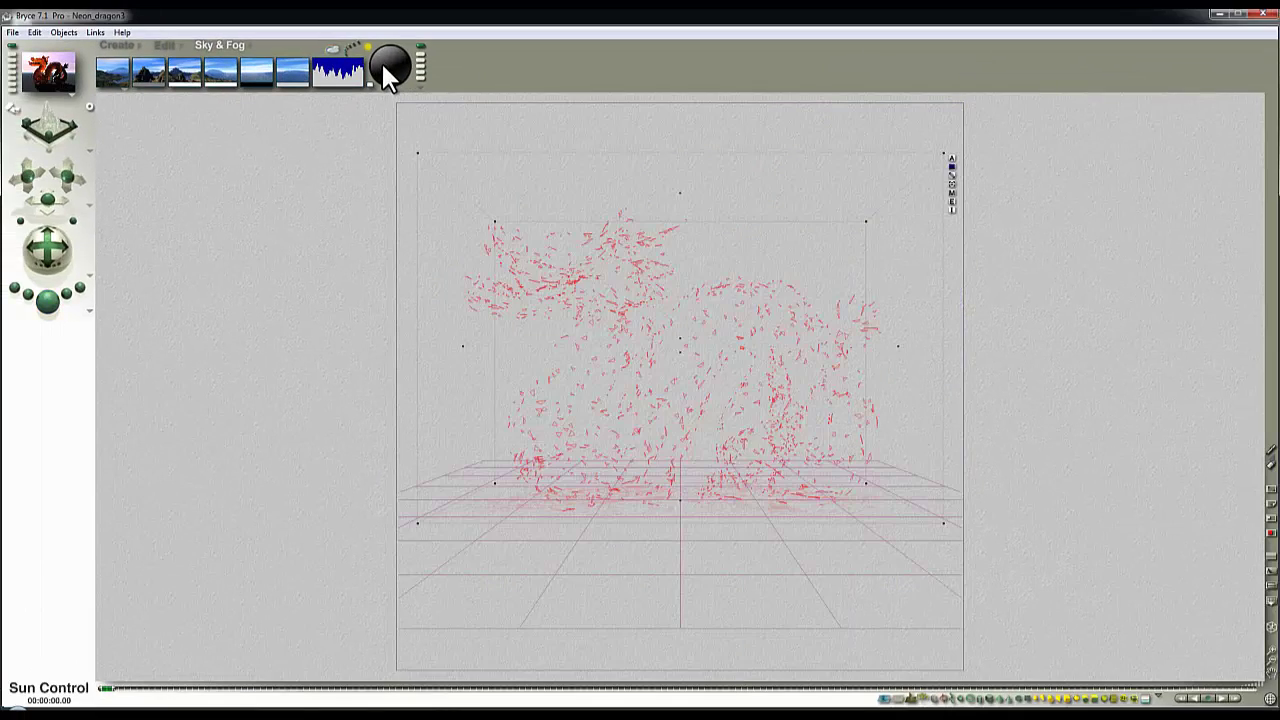
click(47, 301)
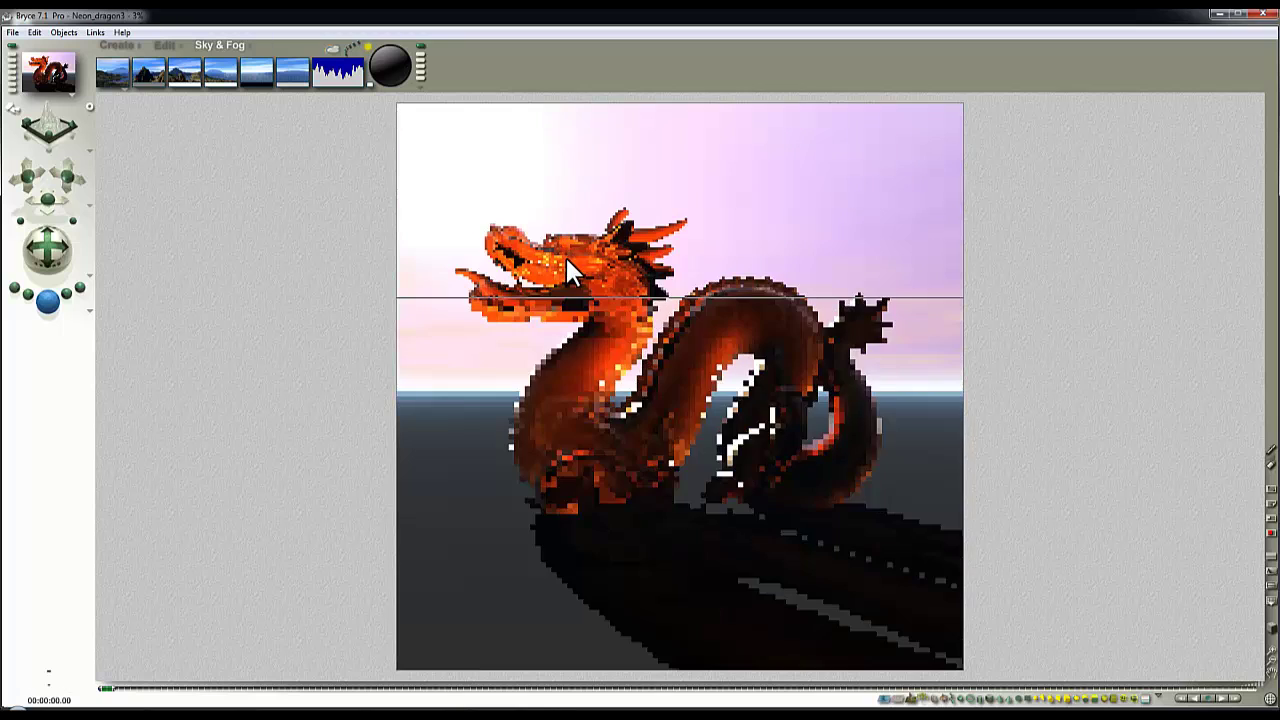
click(383, 56)
key(ctrl+r)
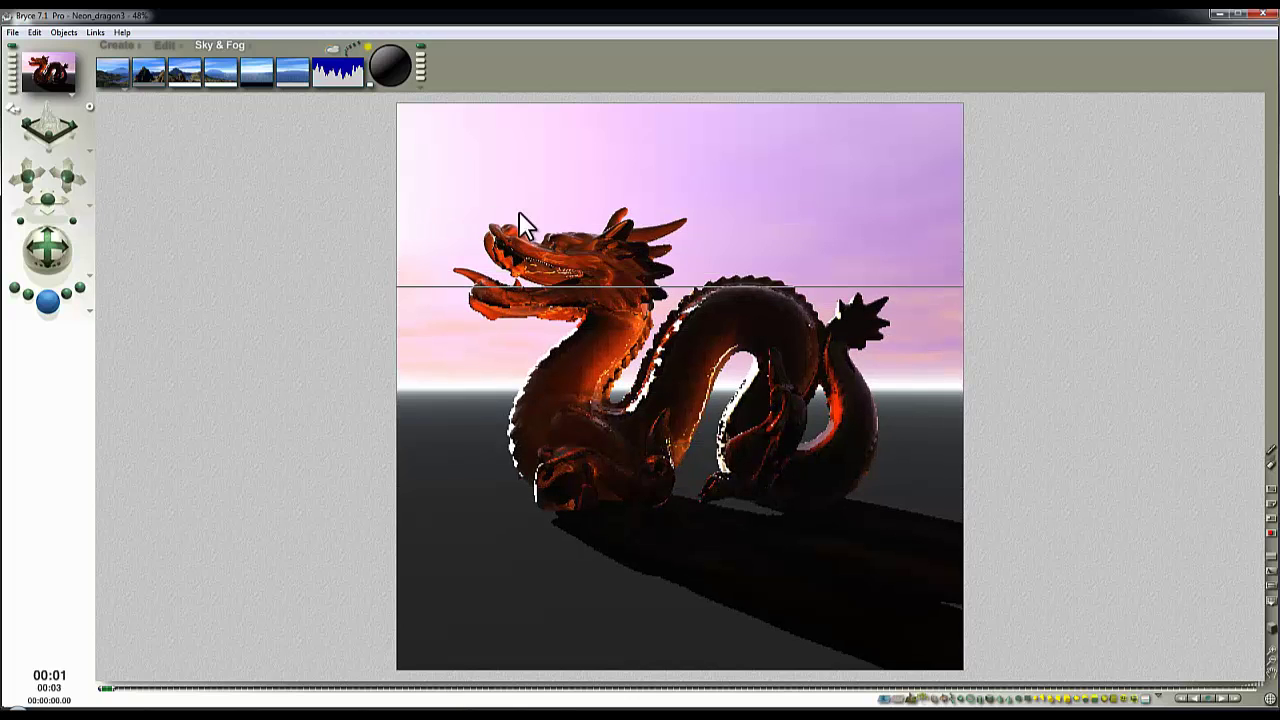
Enable Shadow Softness for the sun with a value of 1 in the Sky Lab
click(335, 218)
click(335, 52)
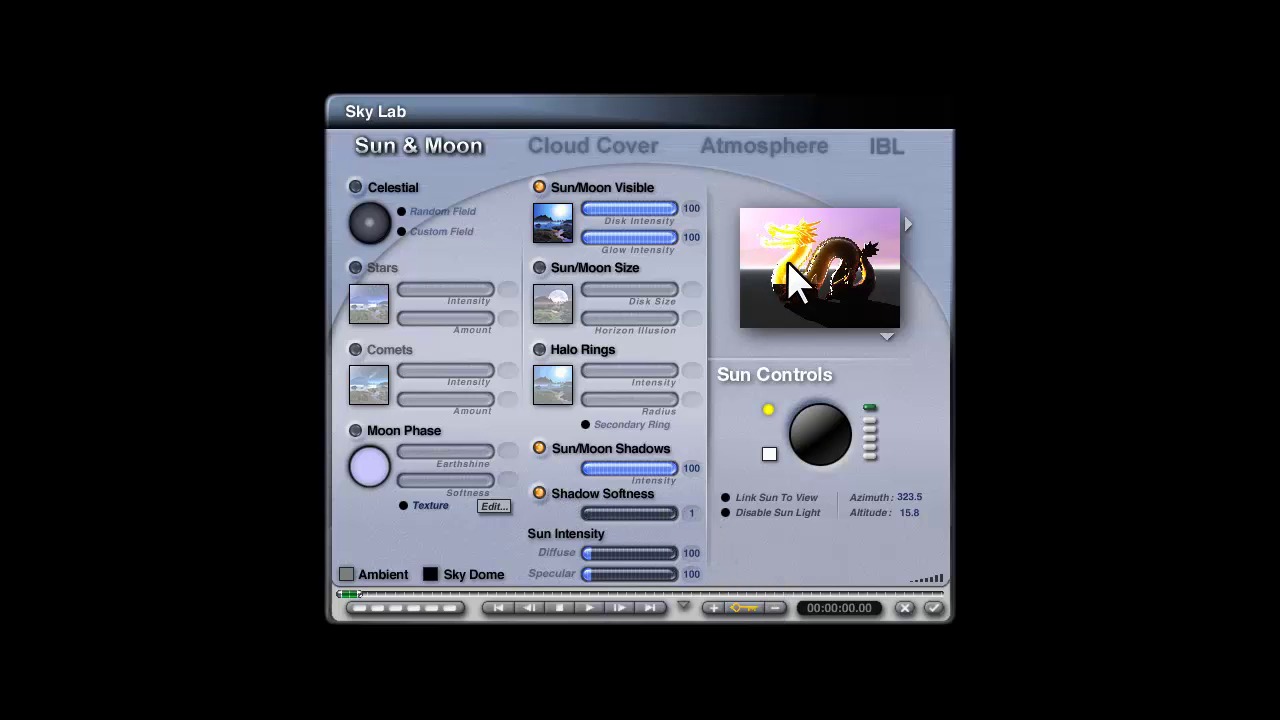
click(933, 607)
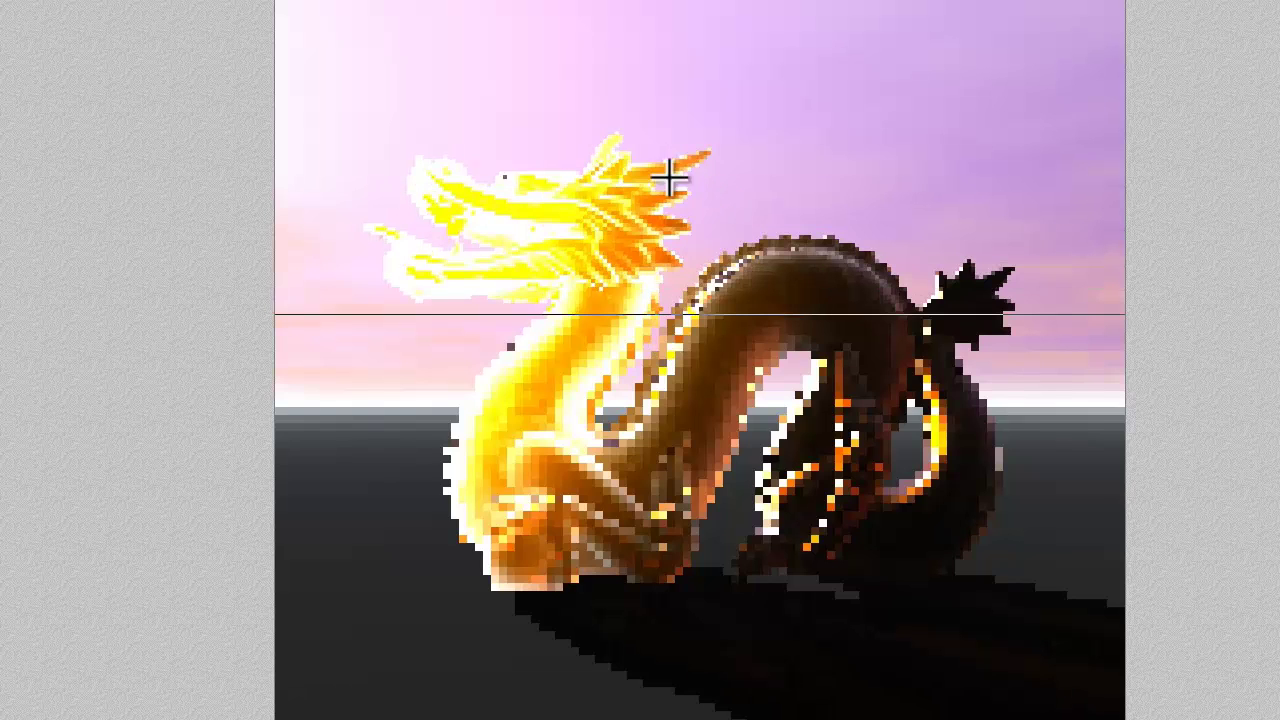
Raise the sun to azimuth 321.7 and altitude 22.7, re-render, and set Shadow Softness to 100
key(Escape)
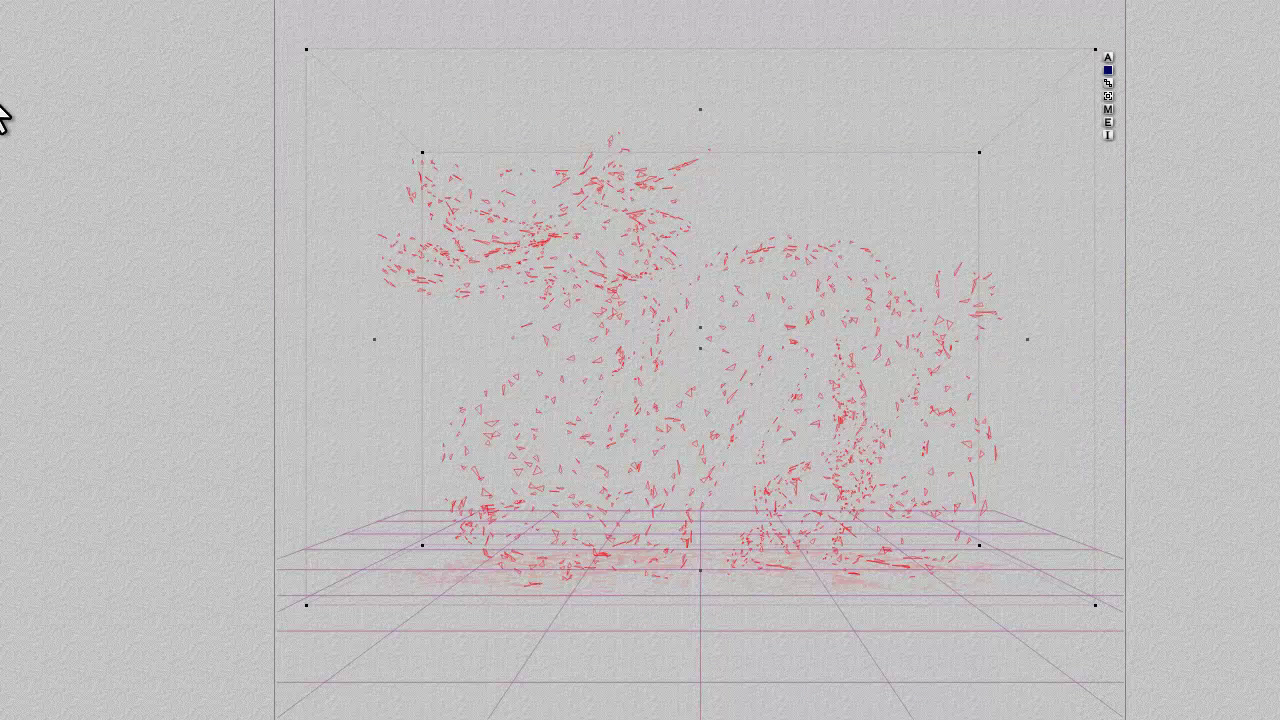
key(ctrl+r)
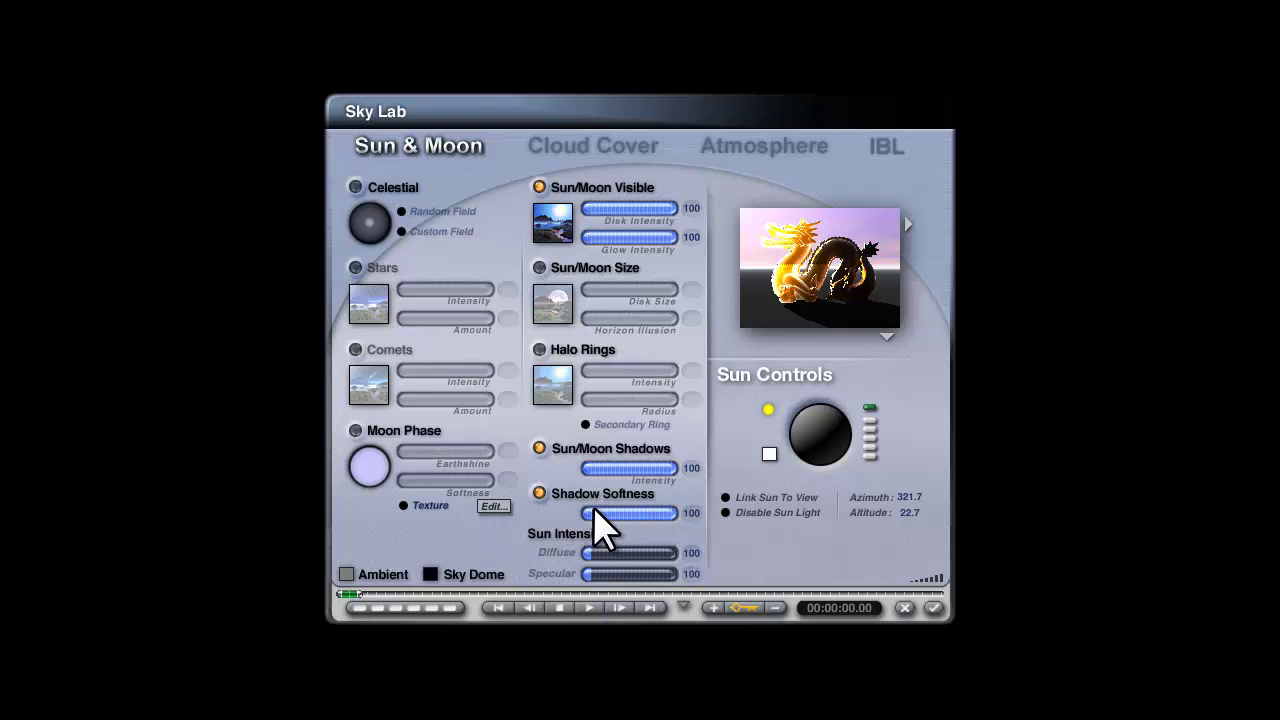
click(935, 608)
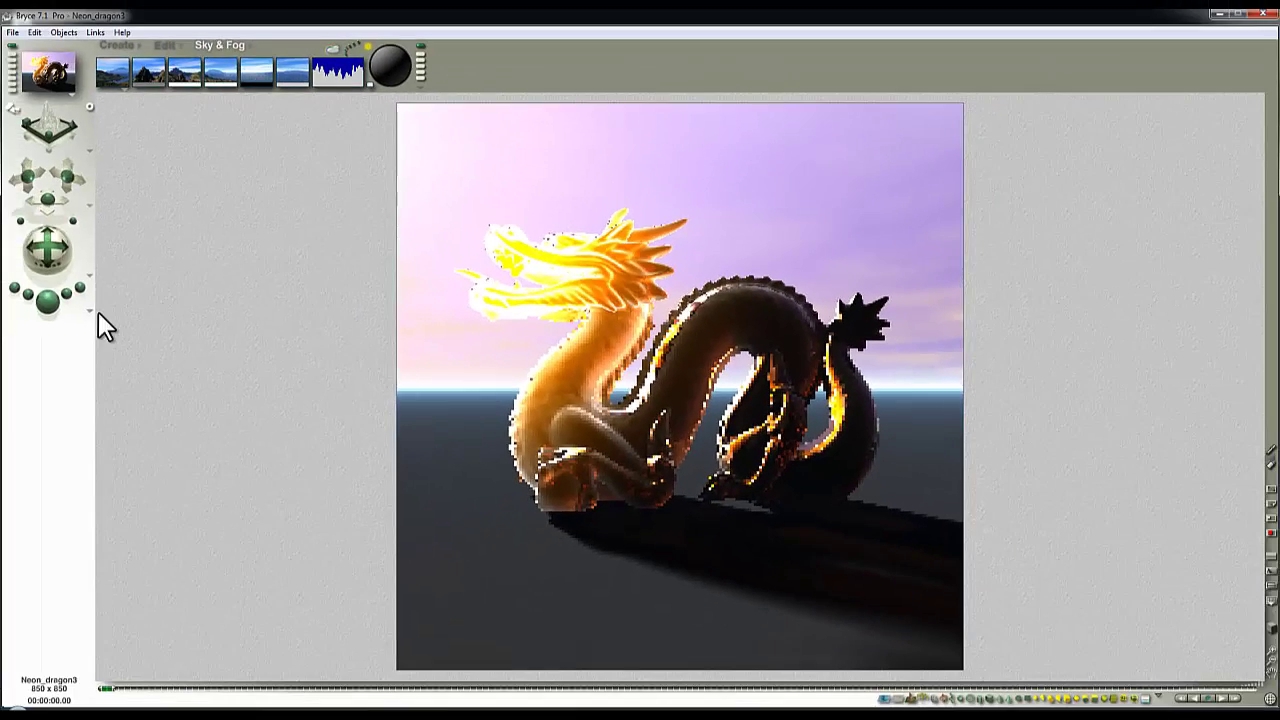
Set the render quality mode to Premium (Effect AntiAliasing) with 16 rays per pixel
click(100, 322)
click(129, 385)
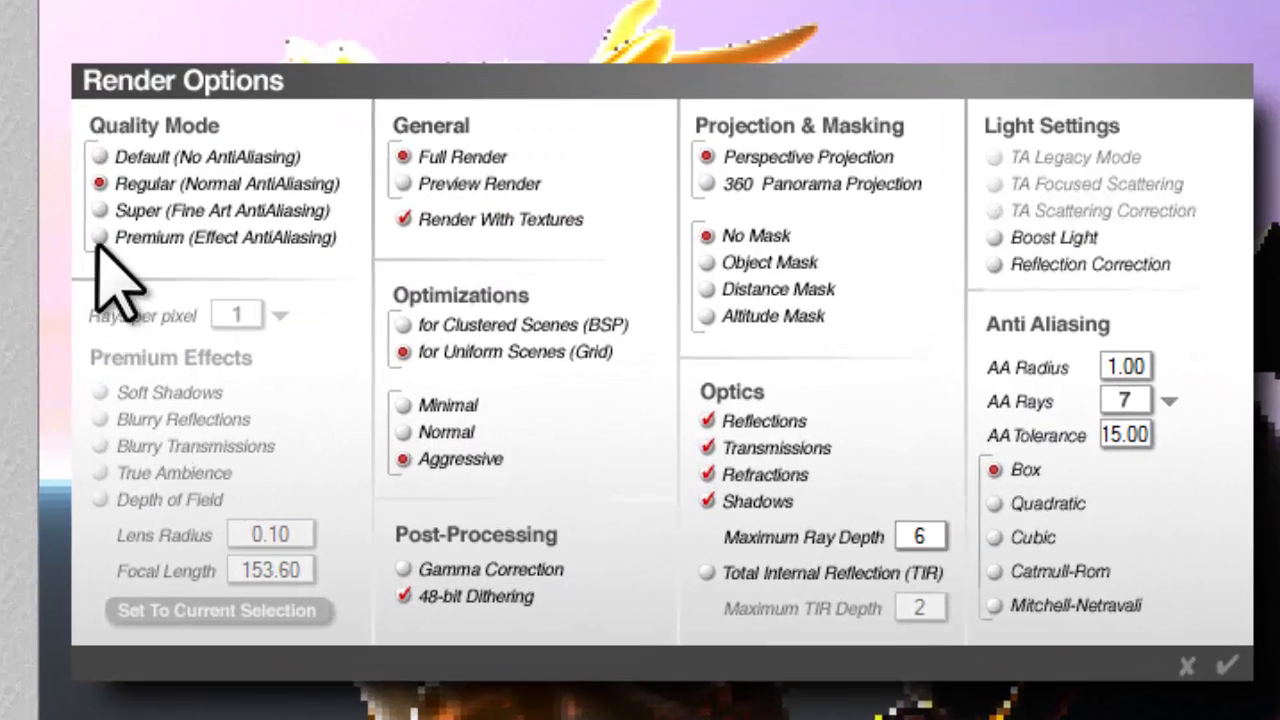
click(100, 237)
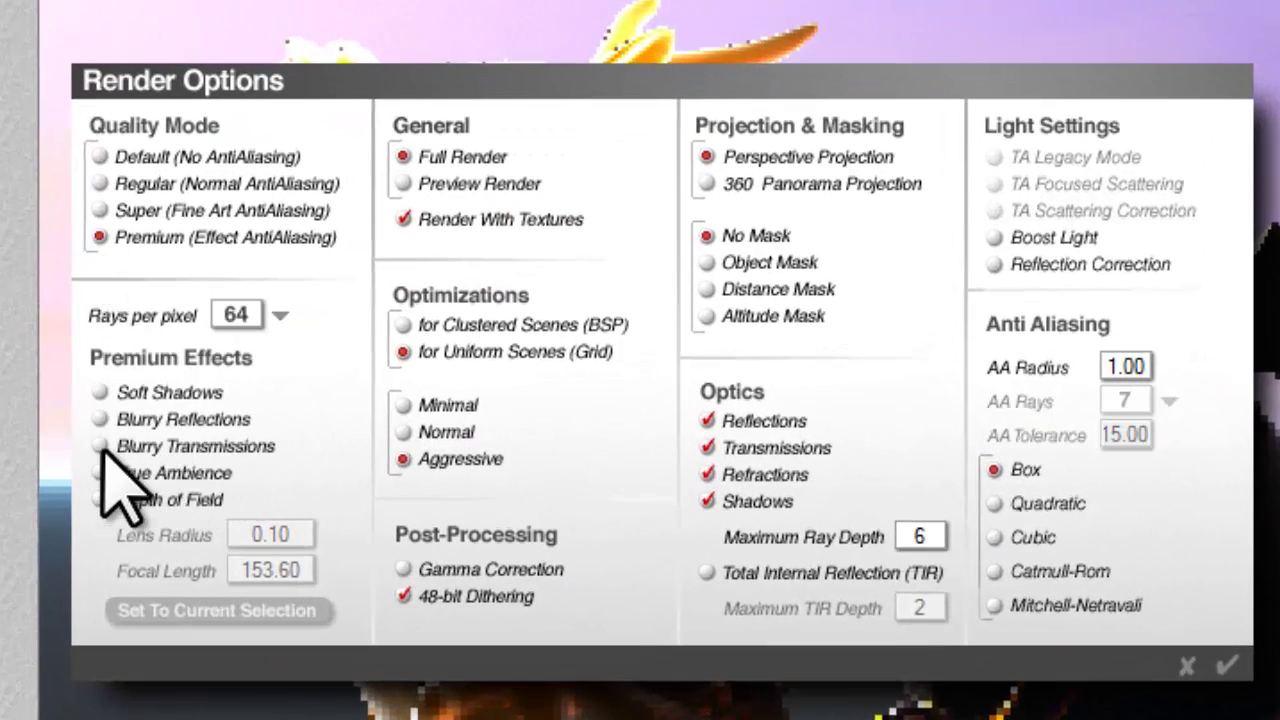
click(279, 316)
click(326, 409)
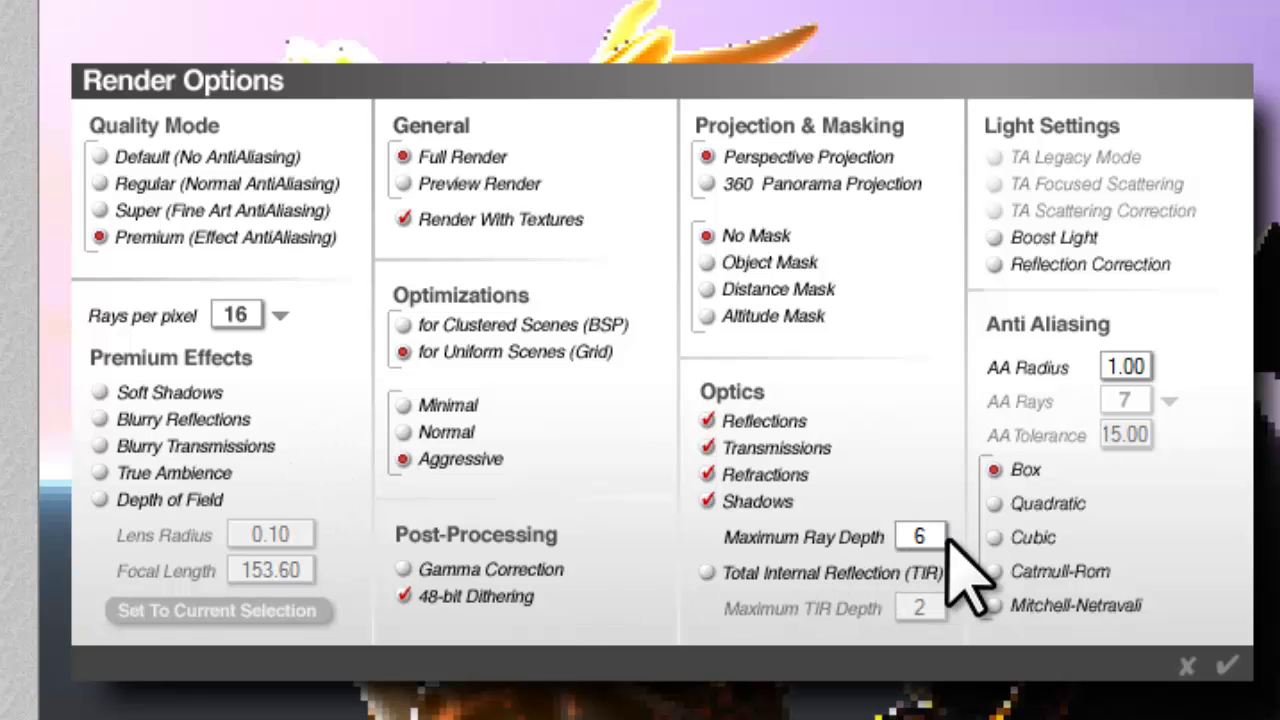
Set Maximum Ray Depth to 4 and enable Blurry Transmissions in the render options
double_click(912, 537)
text(4)
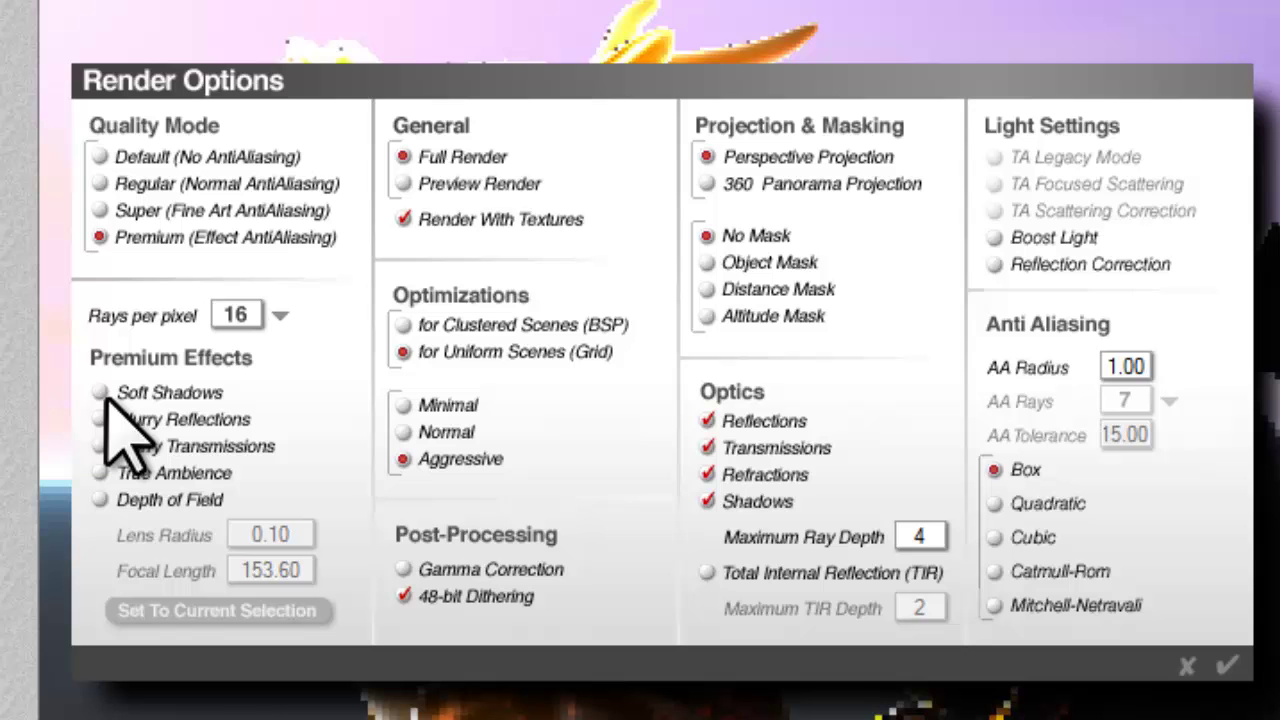
click(108, 446)
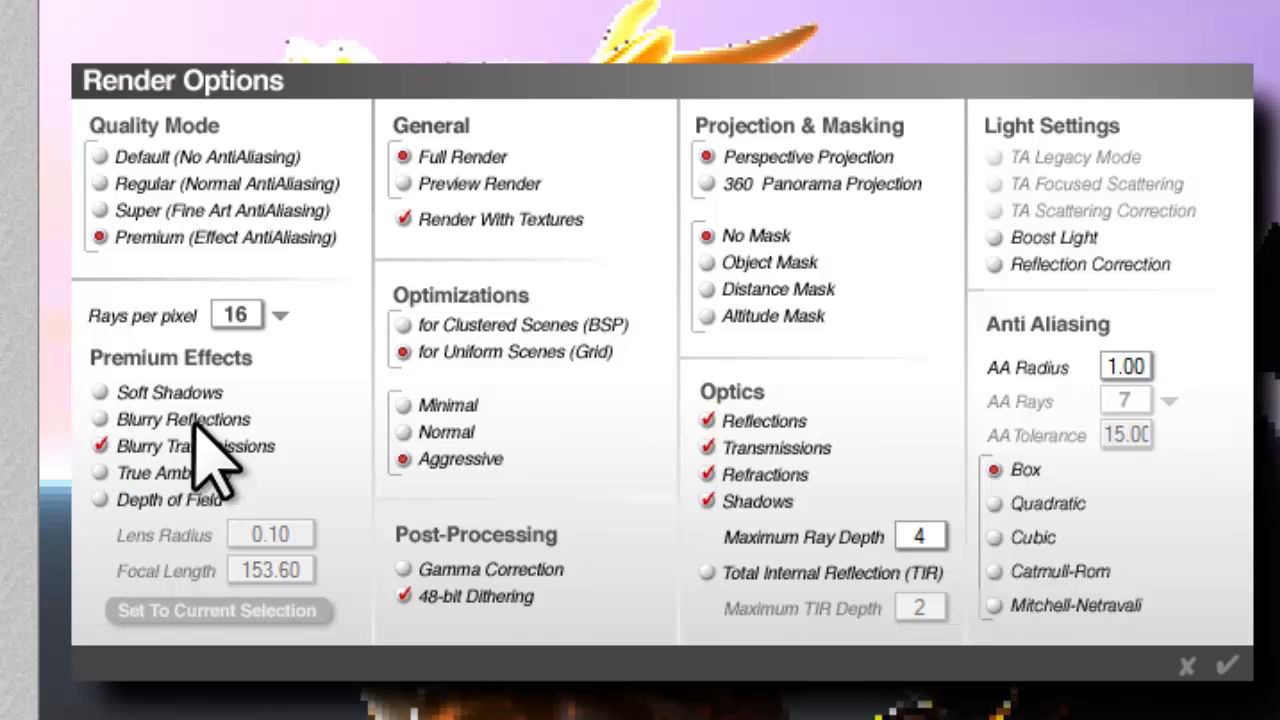
Enable Soft Shadows among the premium effects, accept the render options and render the dragon scene
click(101, 392)
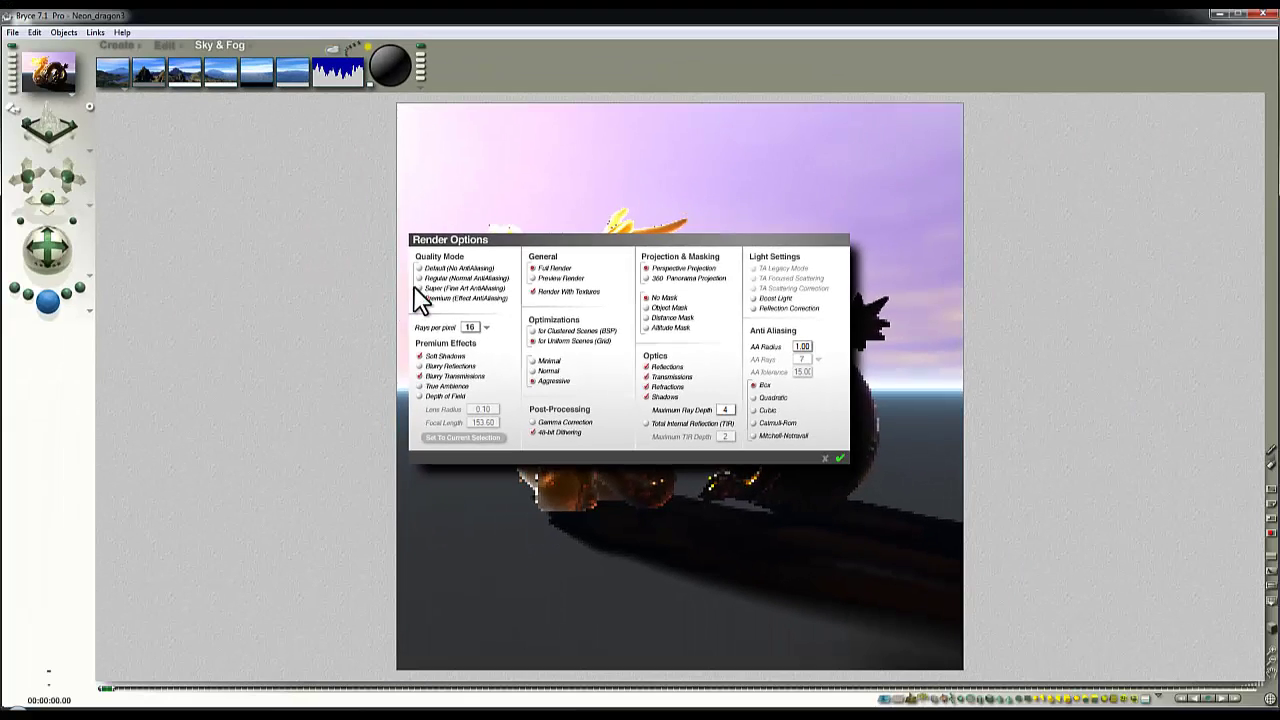
key(Return)
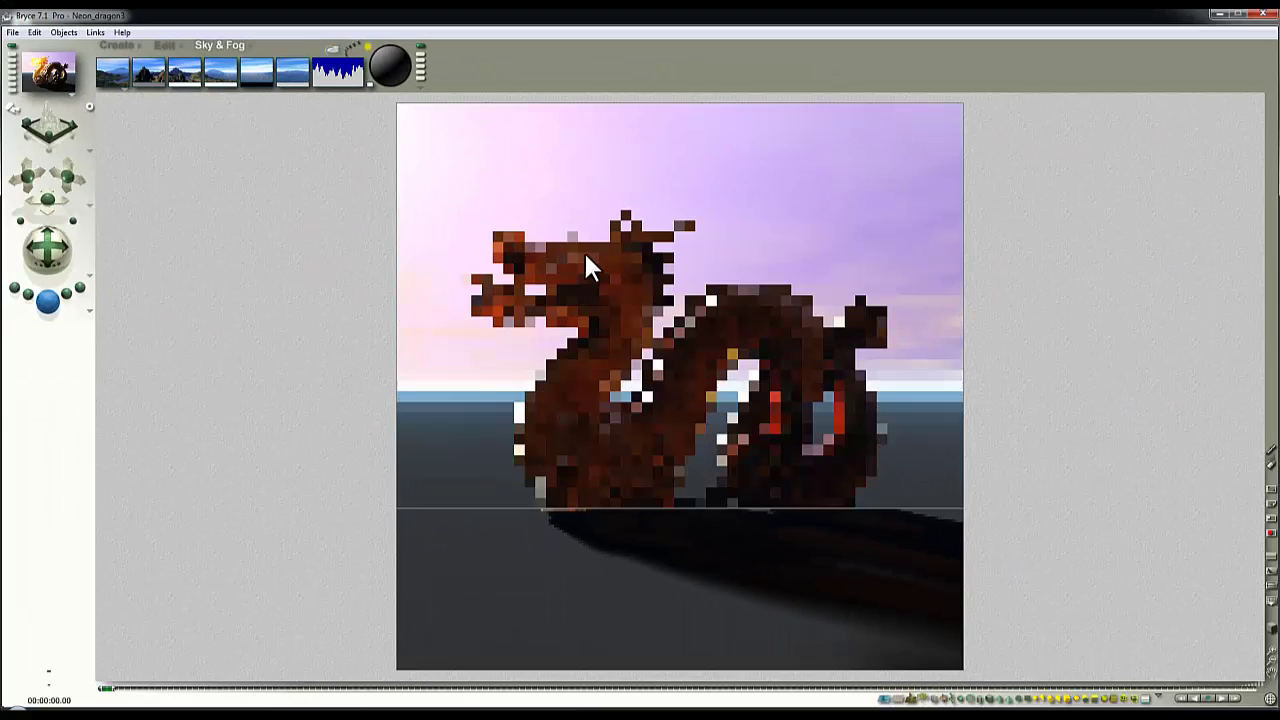
click(182, 325)
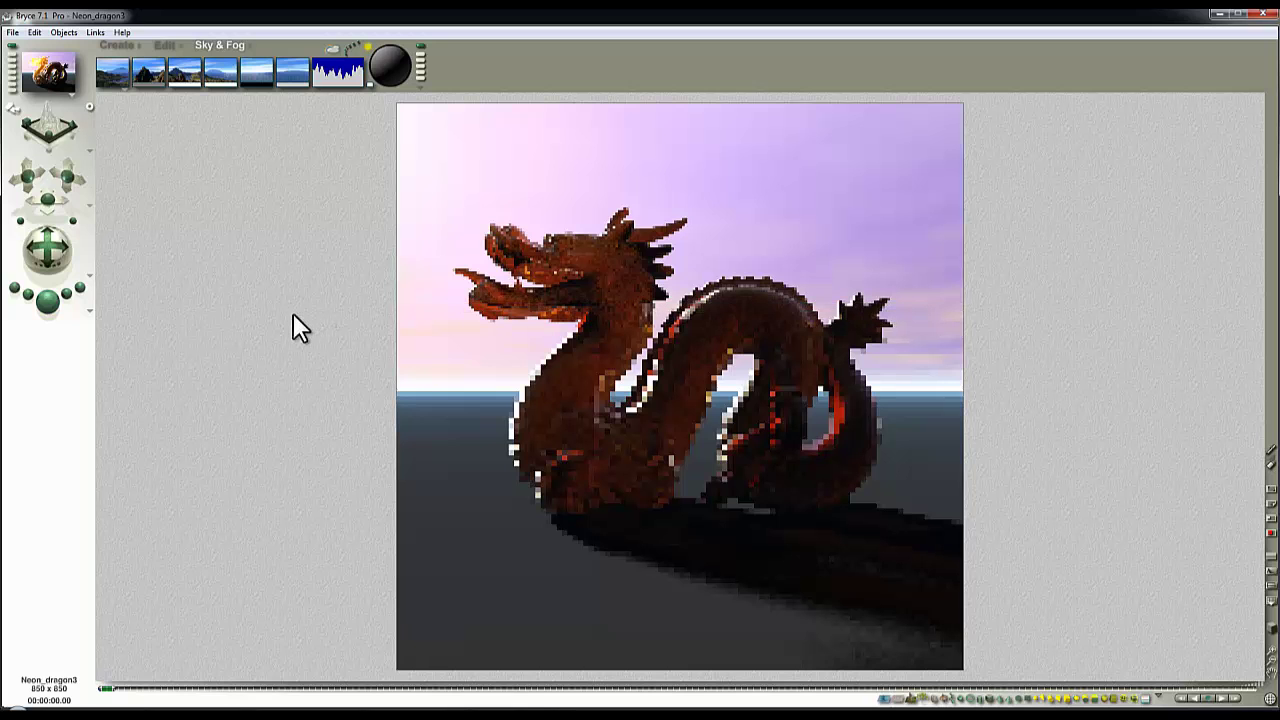
Compare the sun's Shadow Softness on and off in the Sky Lab preview, leaving it disabled, and accept the sky settings
click(332, 48)
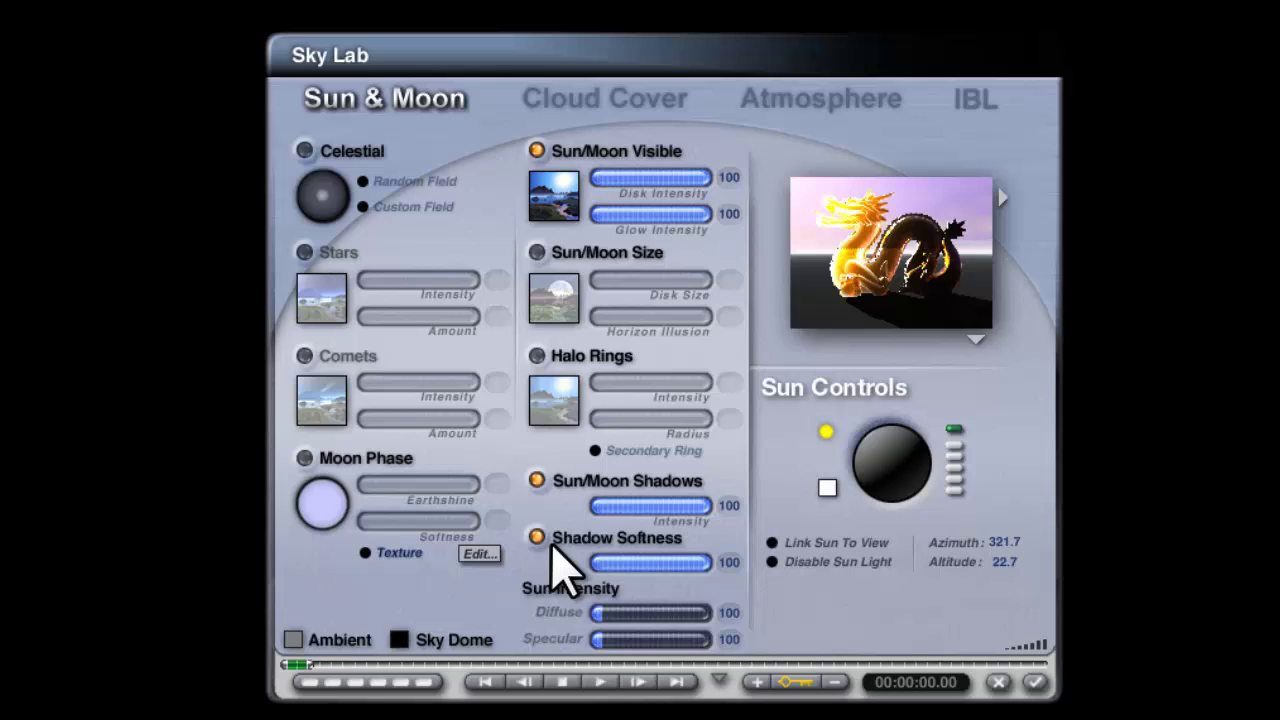
click(538, 539)
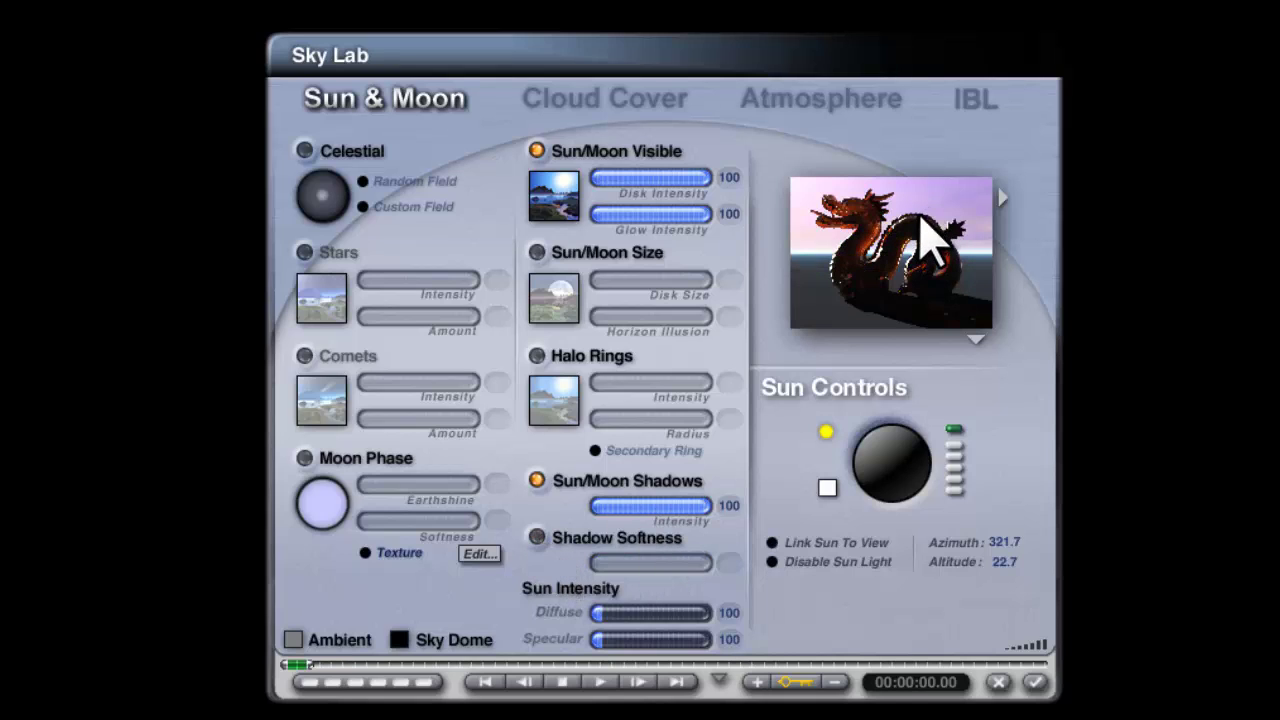
click(538, 540)
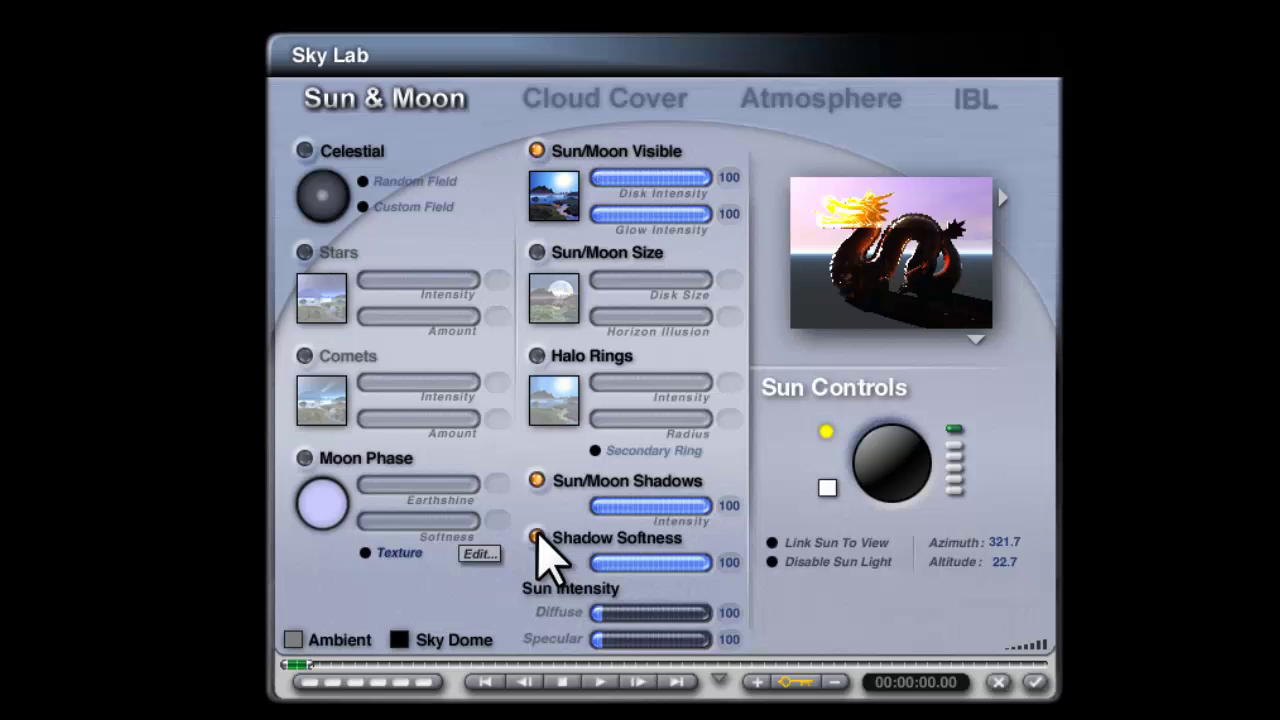
click(538, 538)
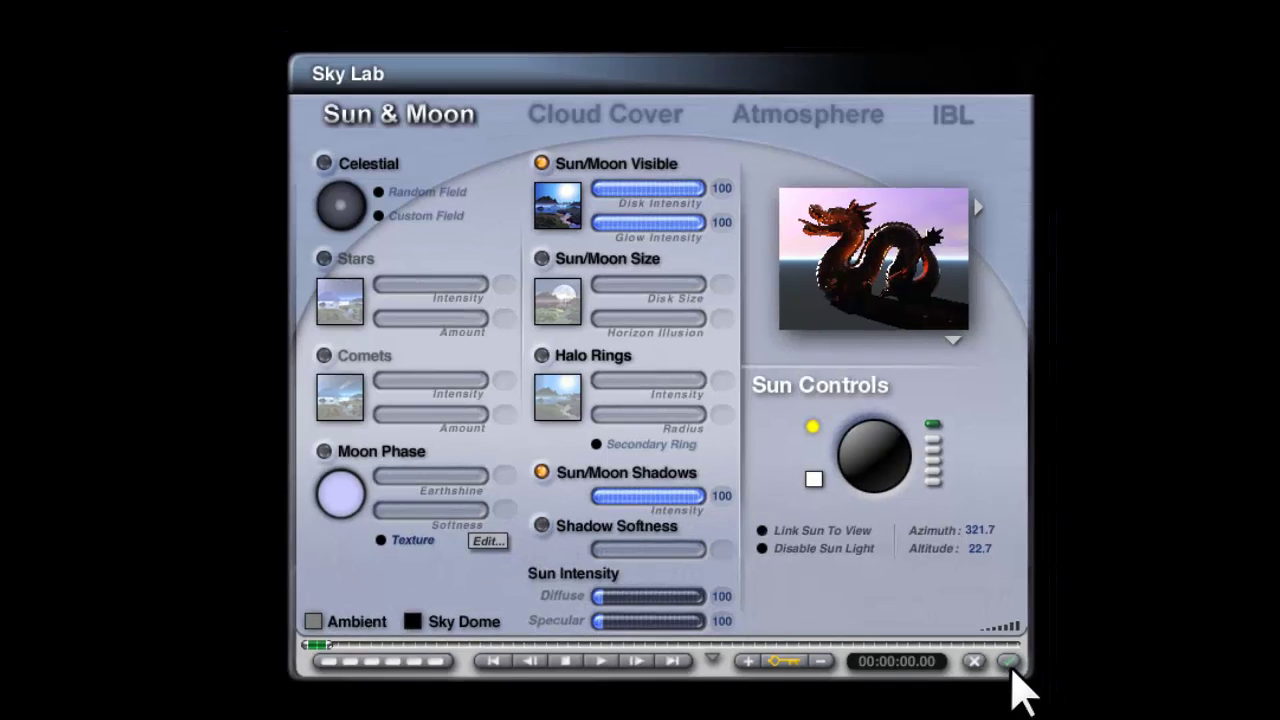
click(1010, 662)
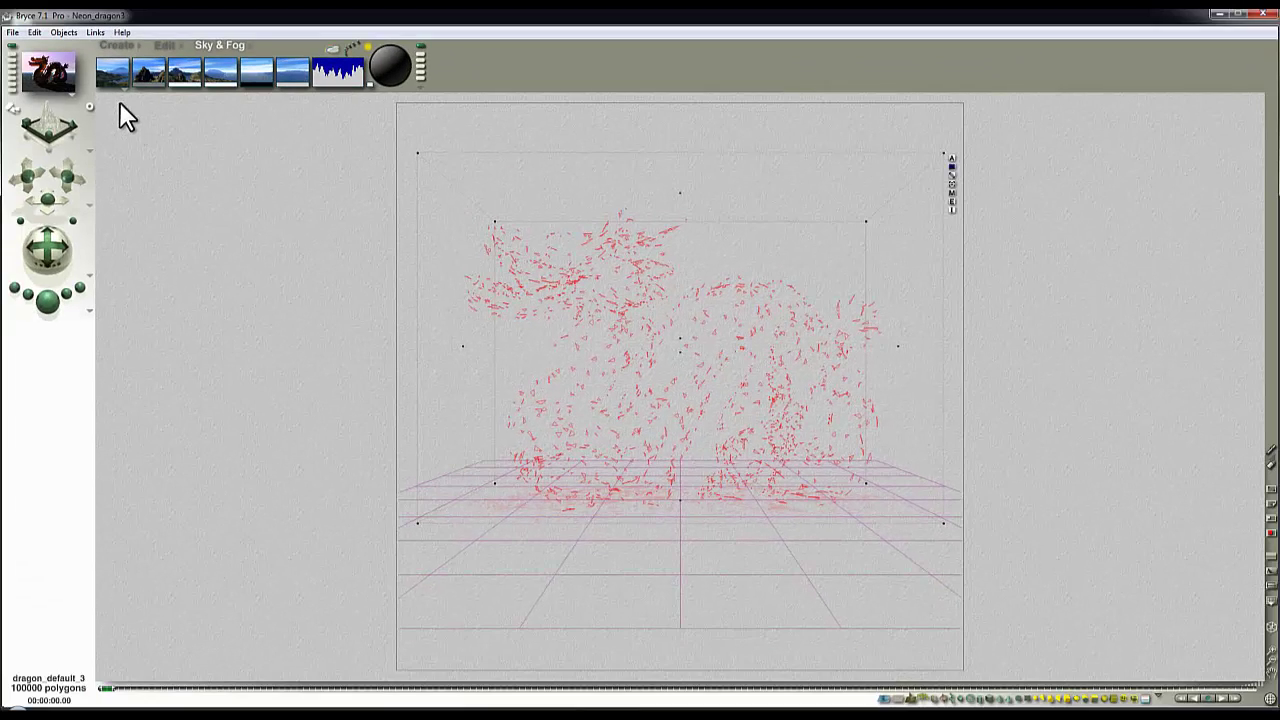
Switch the sky mode to a plain background and set its color to black
click(124, 88)
click(159, 132)
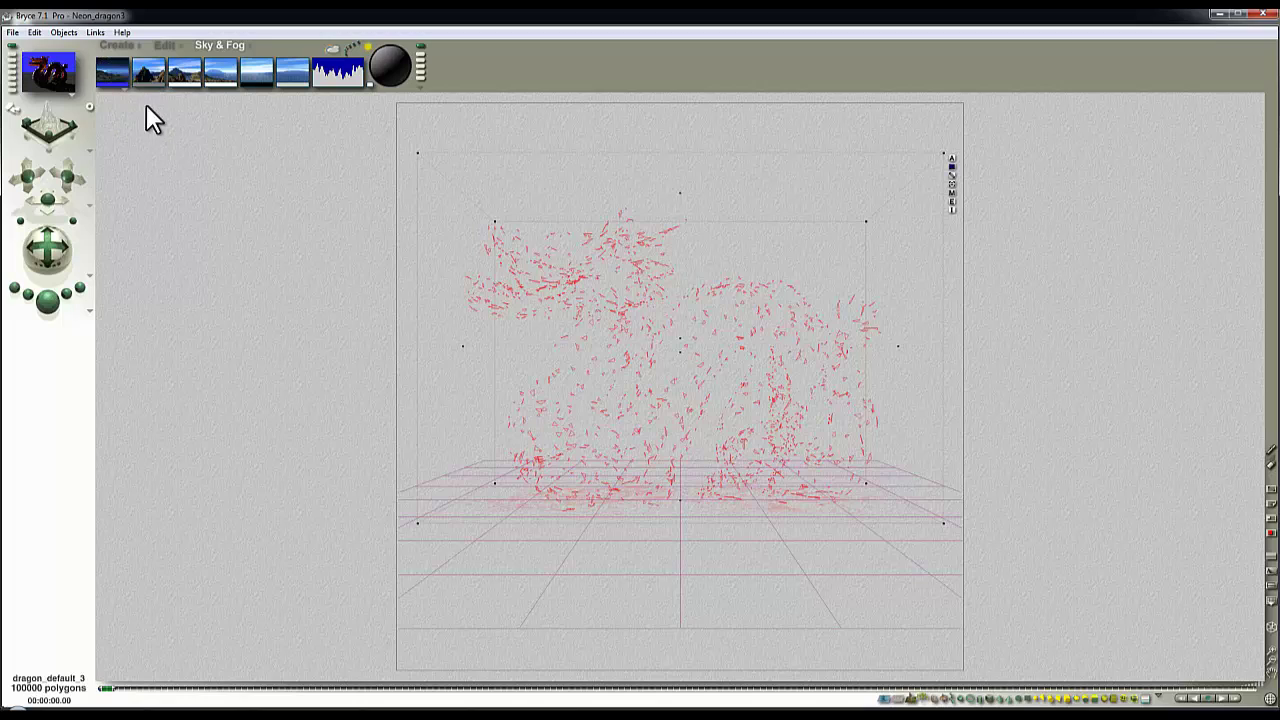
click(118, 84)
drag(247, 83, 376, 76)
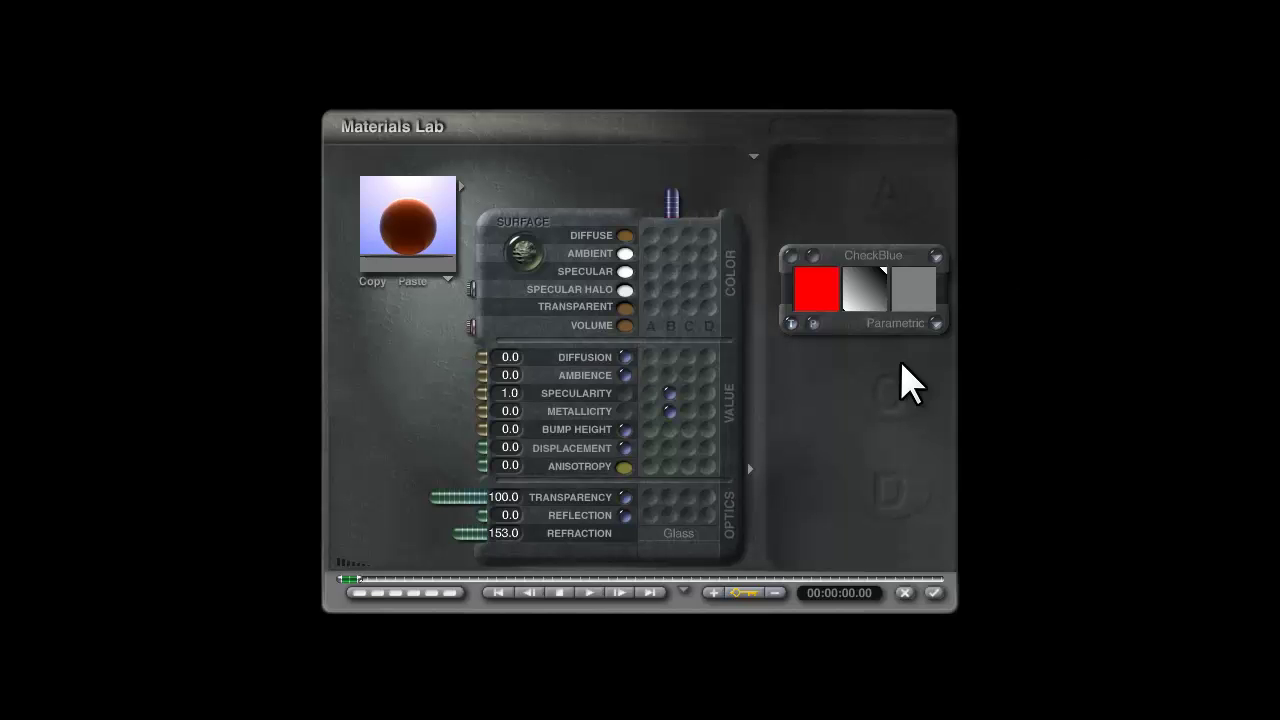
Set the dragon material's Refraction to 100 and Specularity to 10, rotate the material preview, and accept the changes
click(504, 533)
text(1)
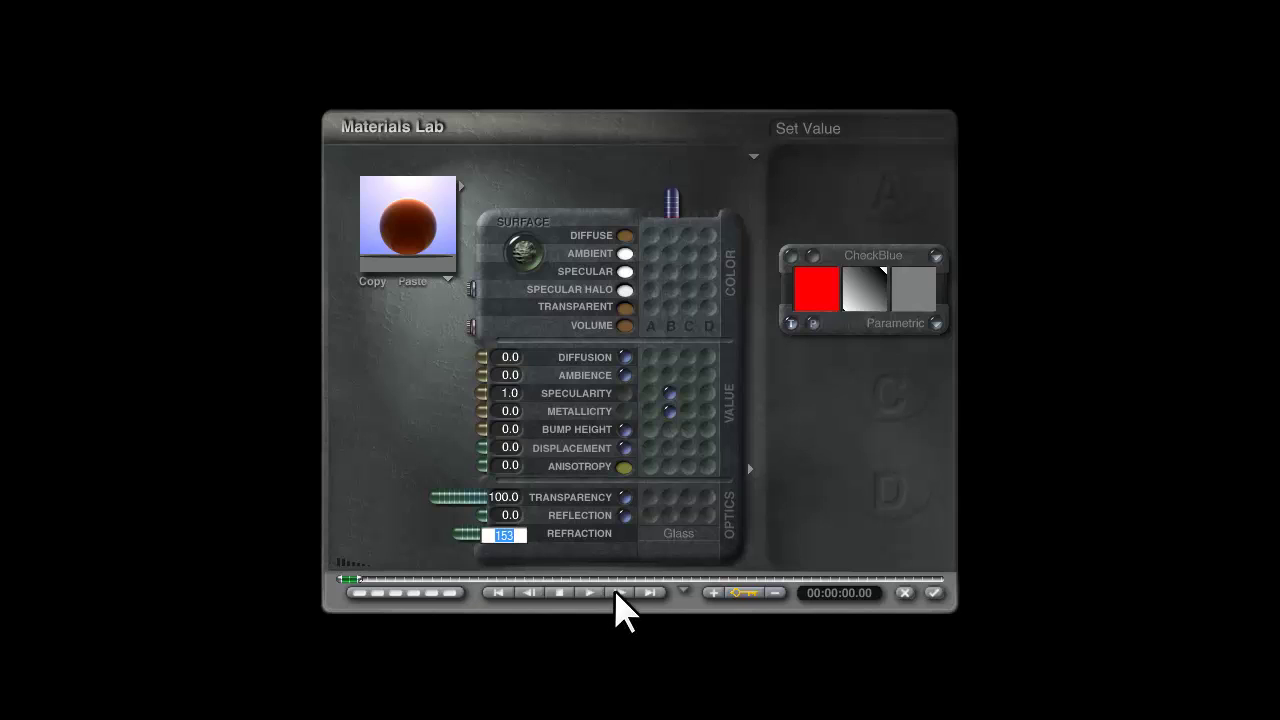
text(00)
key(Return)
click(505, 393)
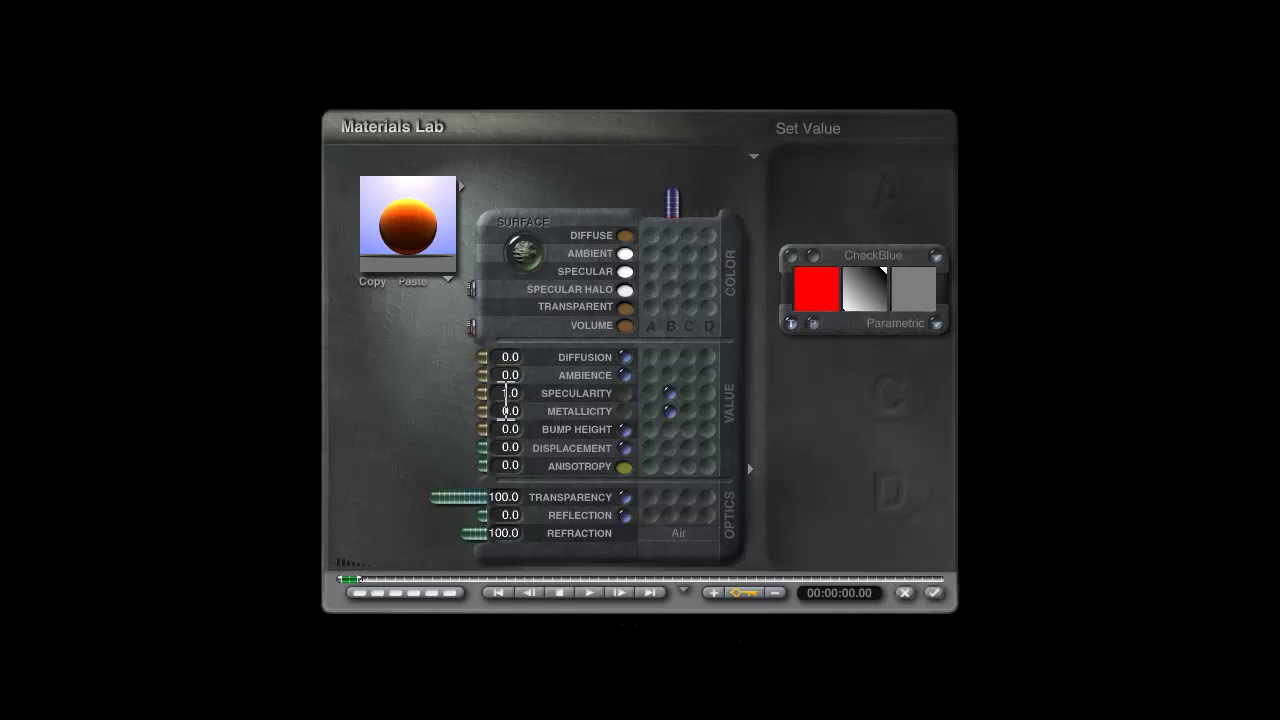
text(10)
key(Return)
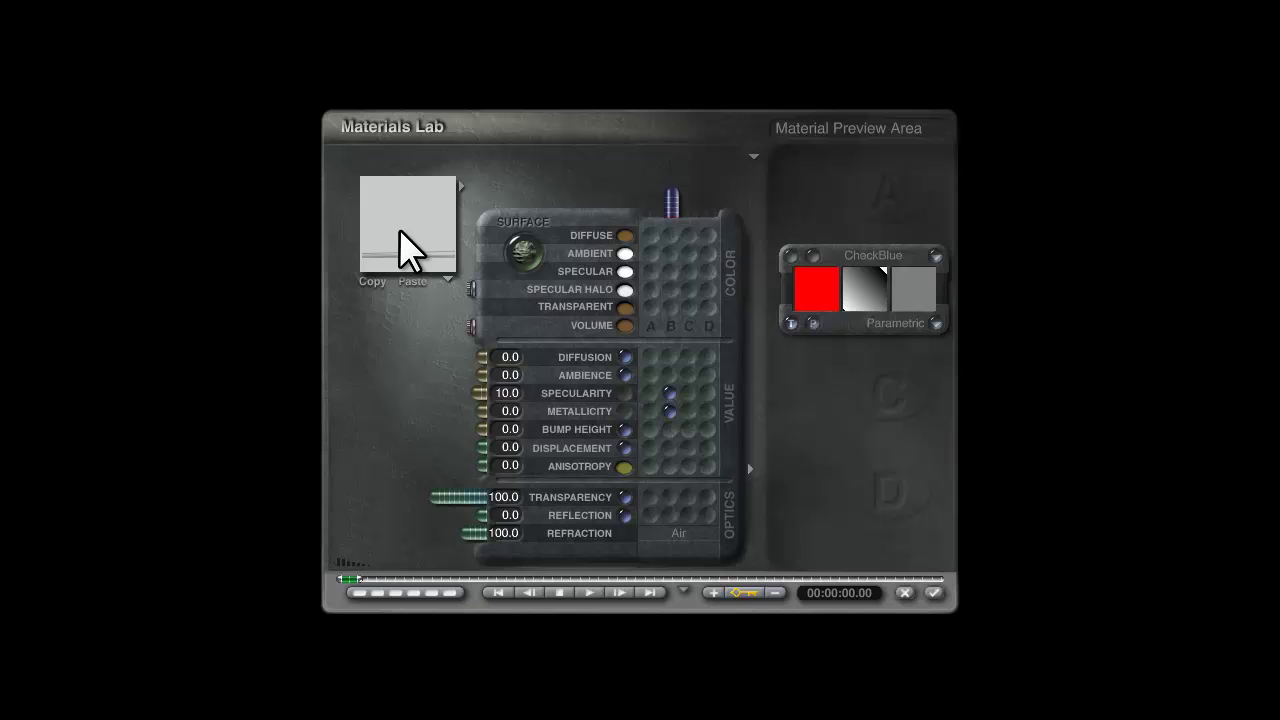
mouse_move(403, 240)
mouse_down()
mouse_move(409, 212)
mouse_move(434, 240)
mouse_up()
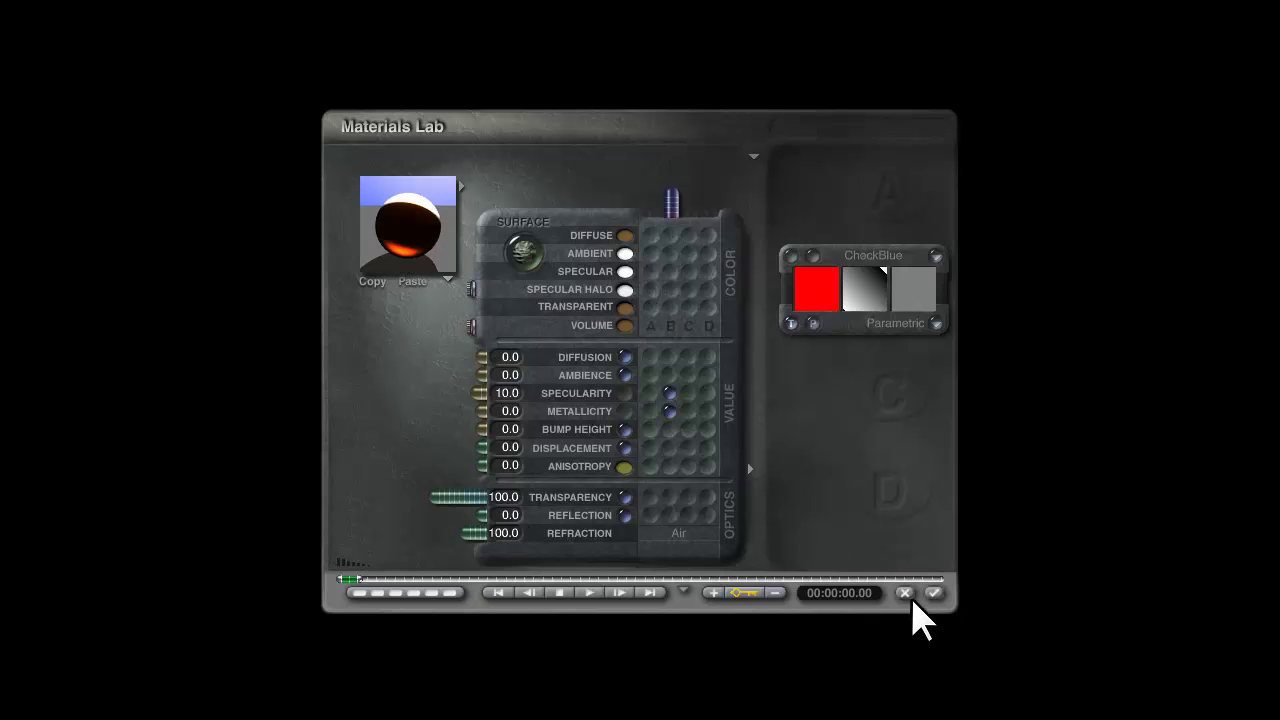
click(934, 593)
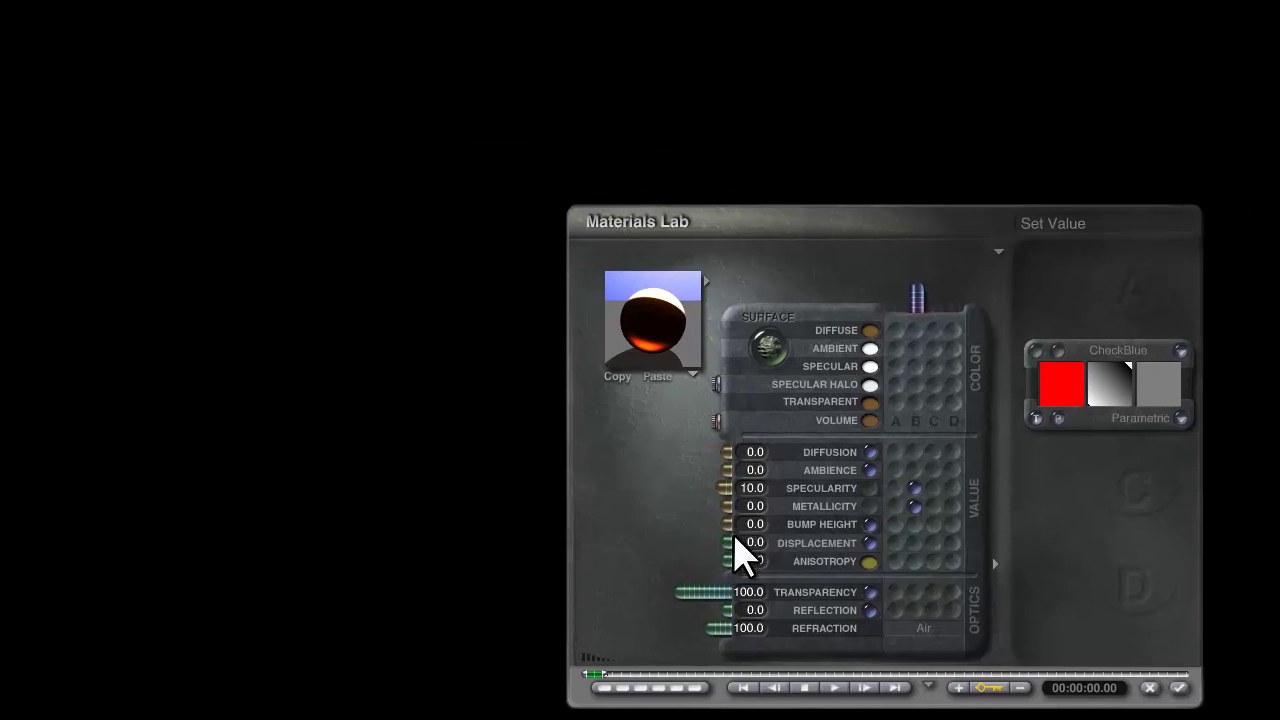
Try a Metallicity of 1 and a Specularity of 100 on the dragon's material
click(823, 537)
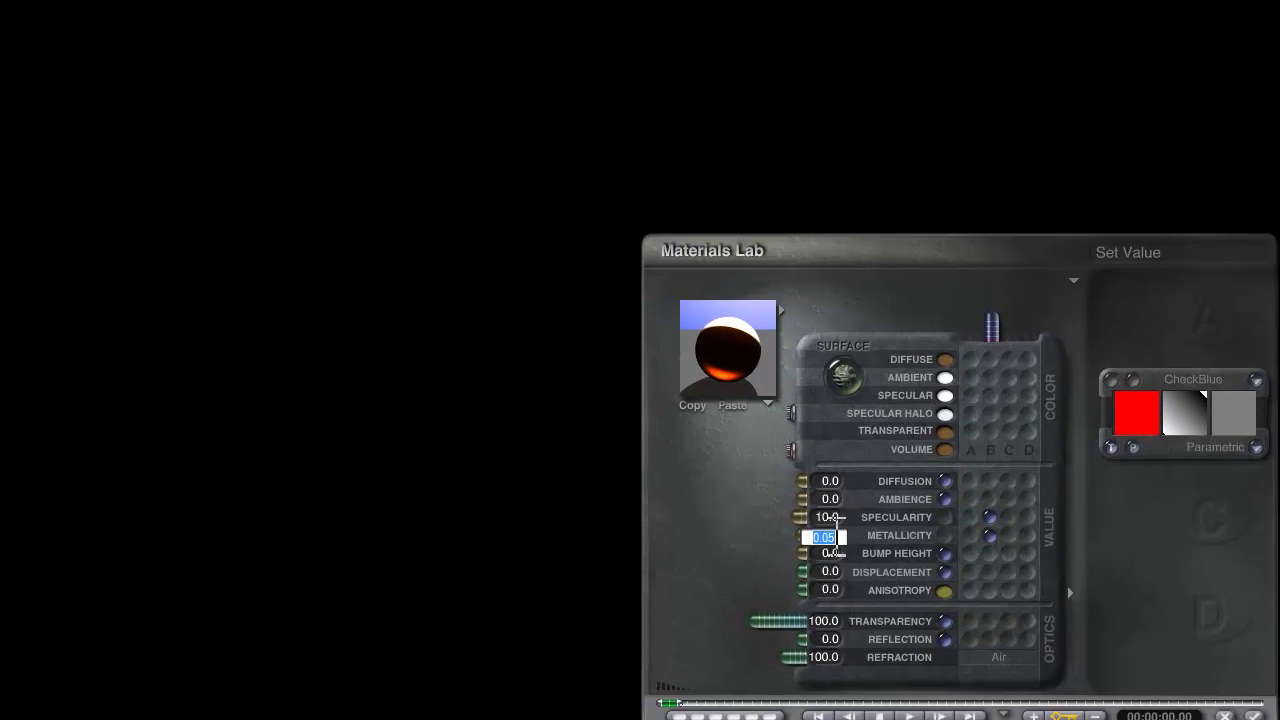
text(1)
key(Return)
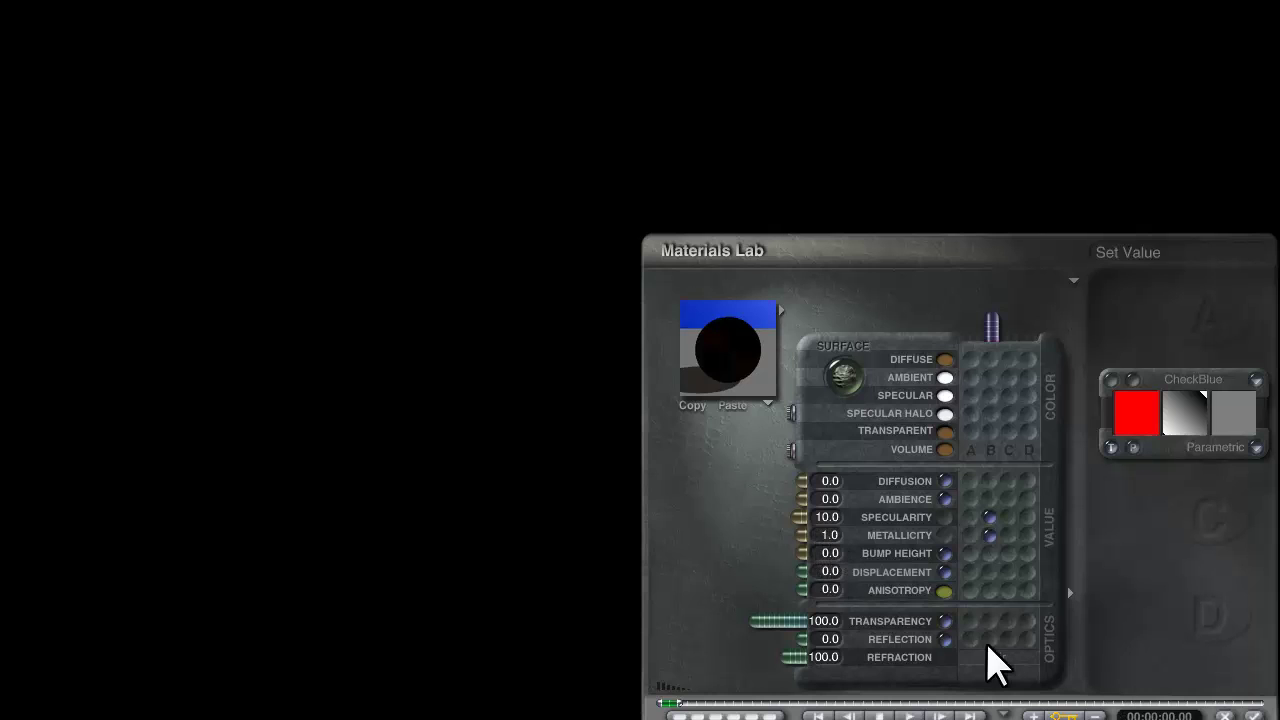
click(1253, 716)
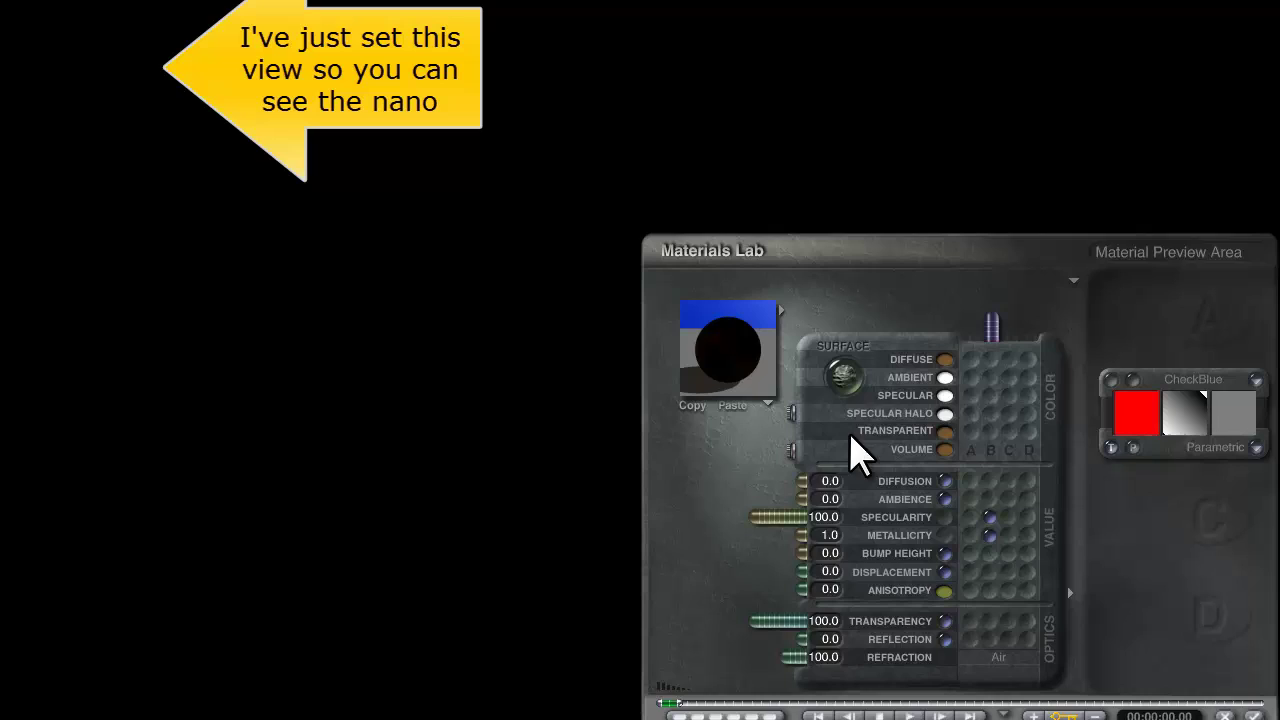
click(1253, 716)
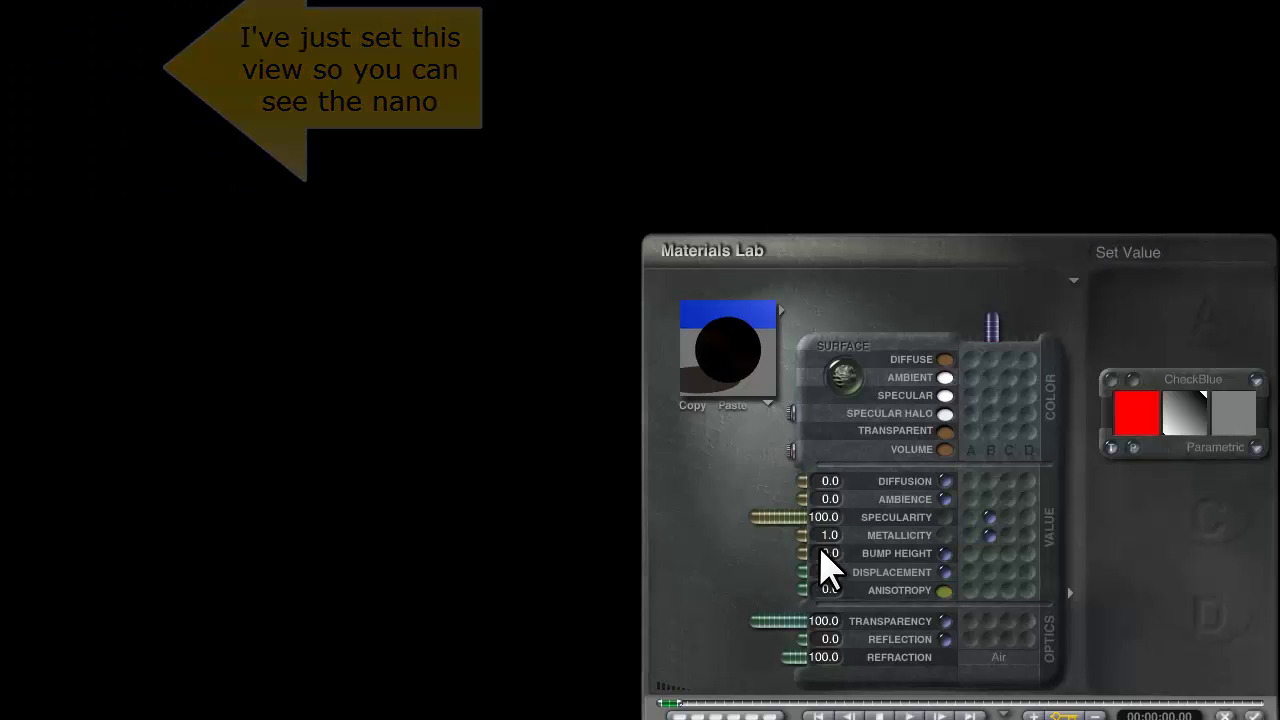
Lower the dragon material's Metallicity to near zero and set Specularity back to 10
click(823, 540)
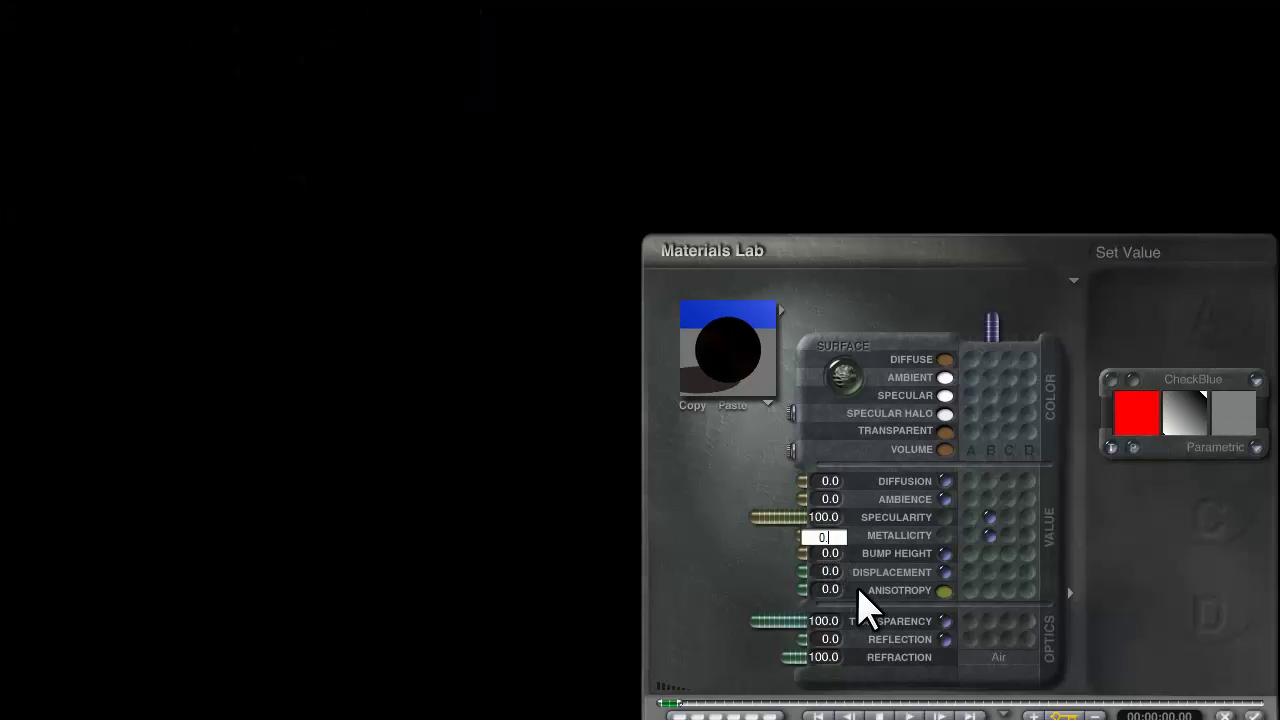
key(Return)
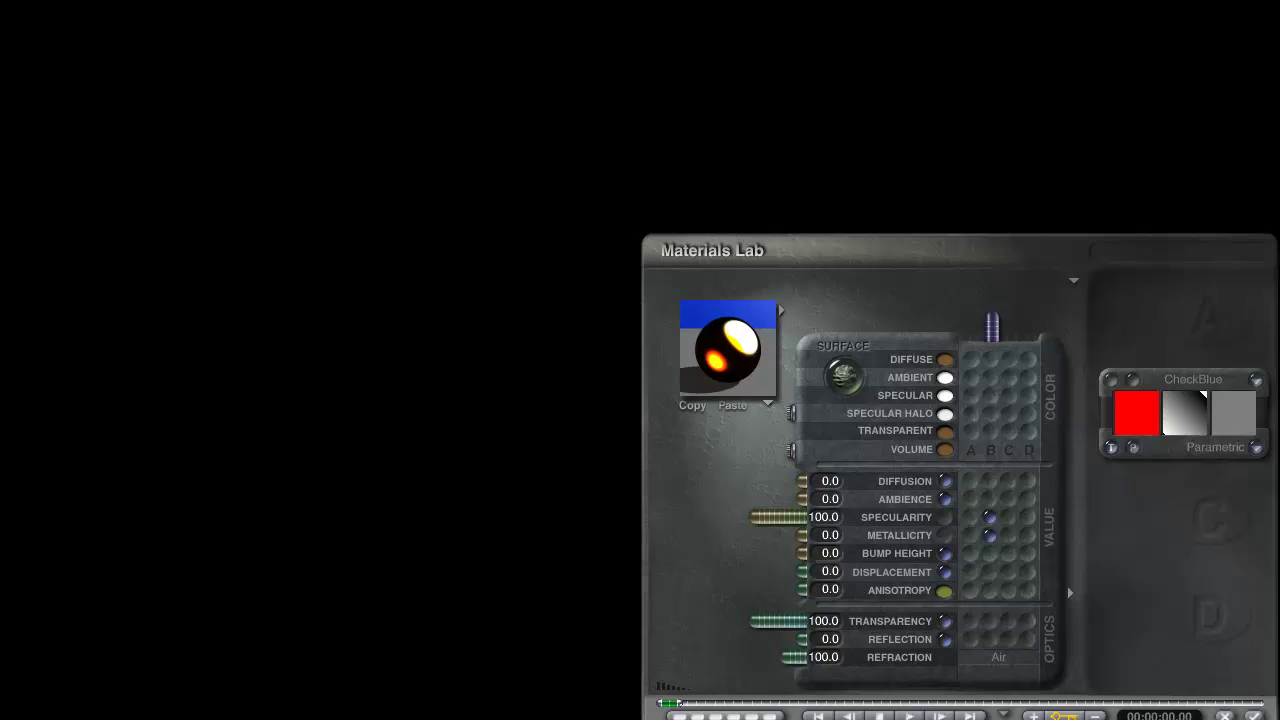
click(1253, 716)
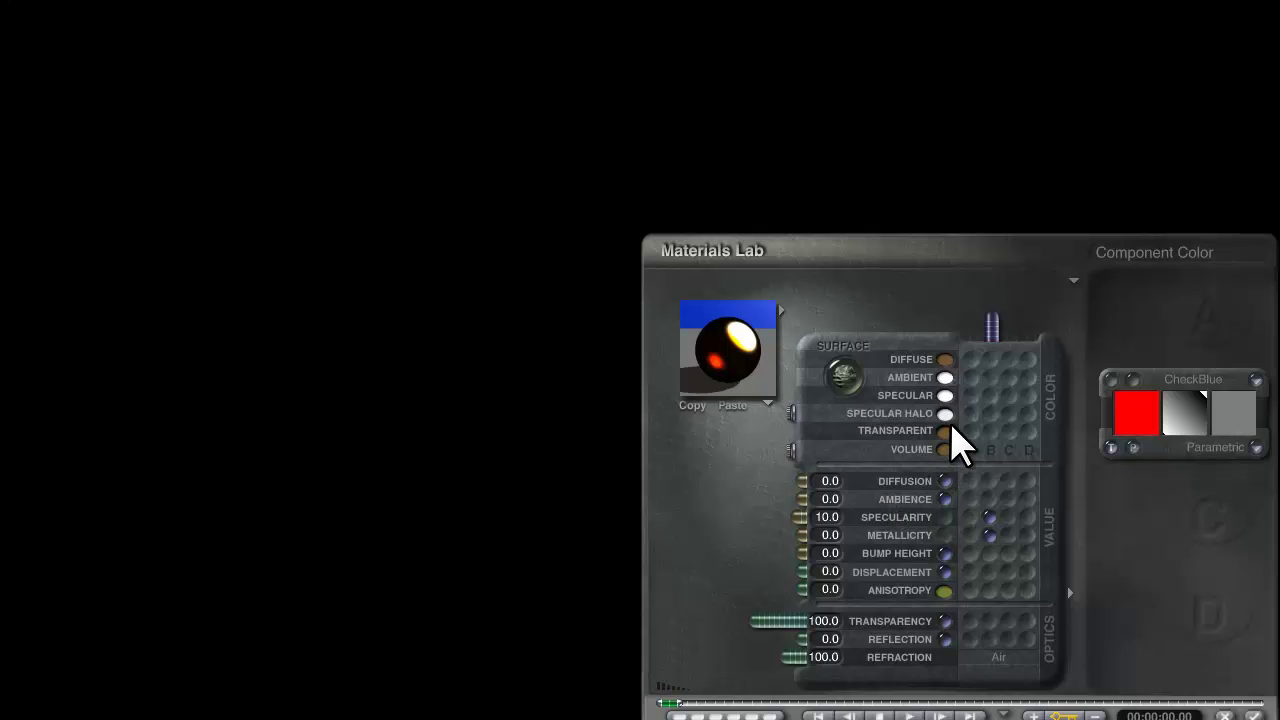
Set the material's Specular Halo color lightness to 255 and render the dragon as a test
click(948, 428)
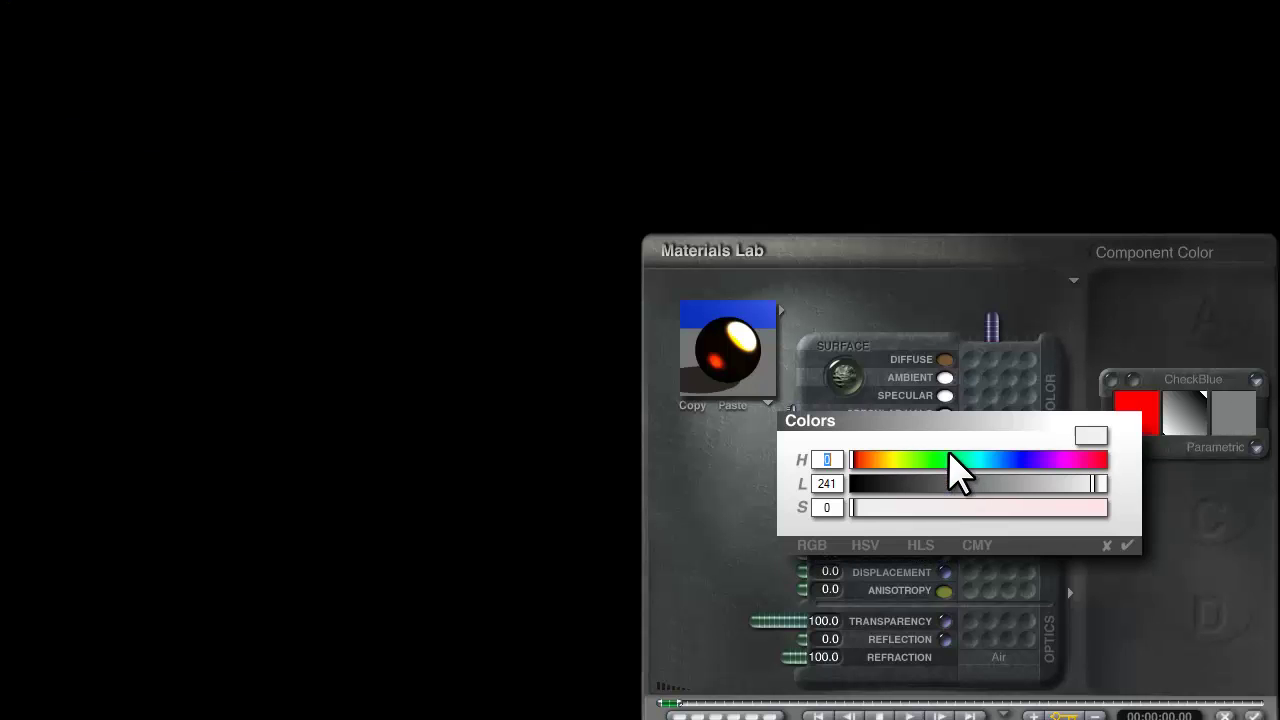
drag(1090, 500, 1110, 502)
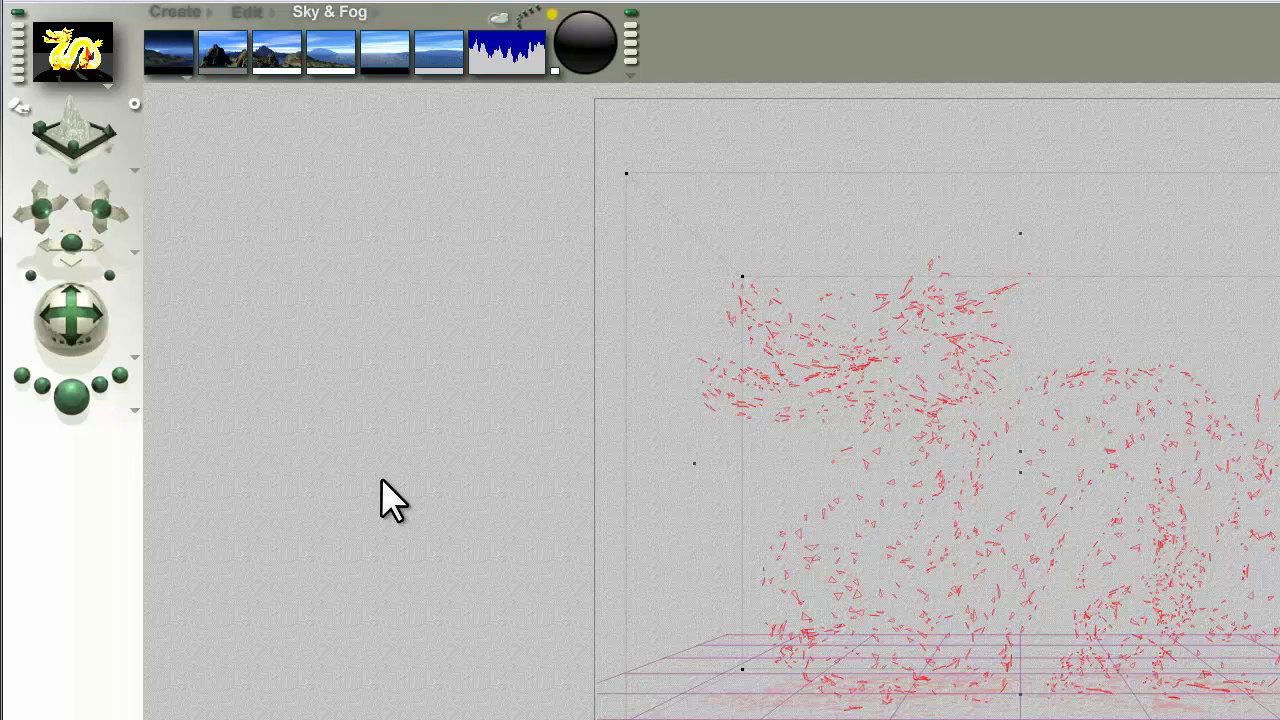
click(80, 404)
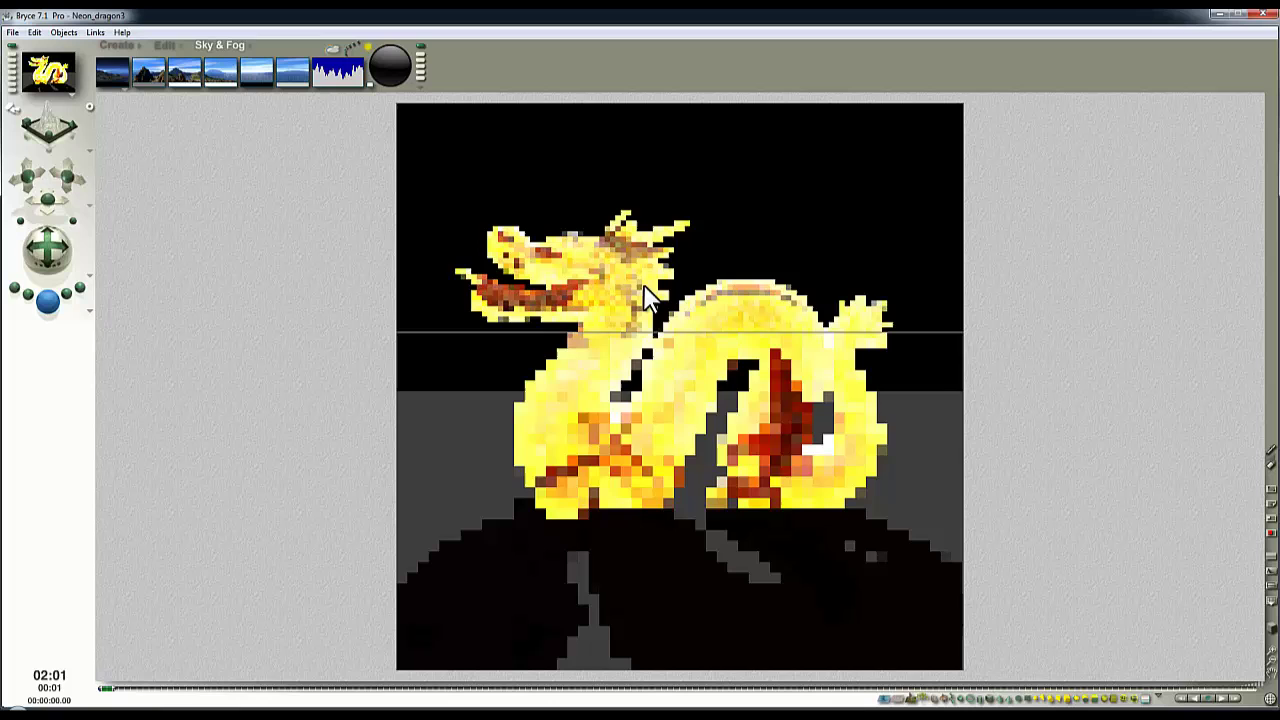
click(660, 295)
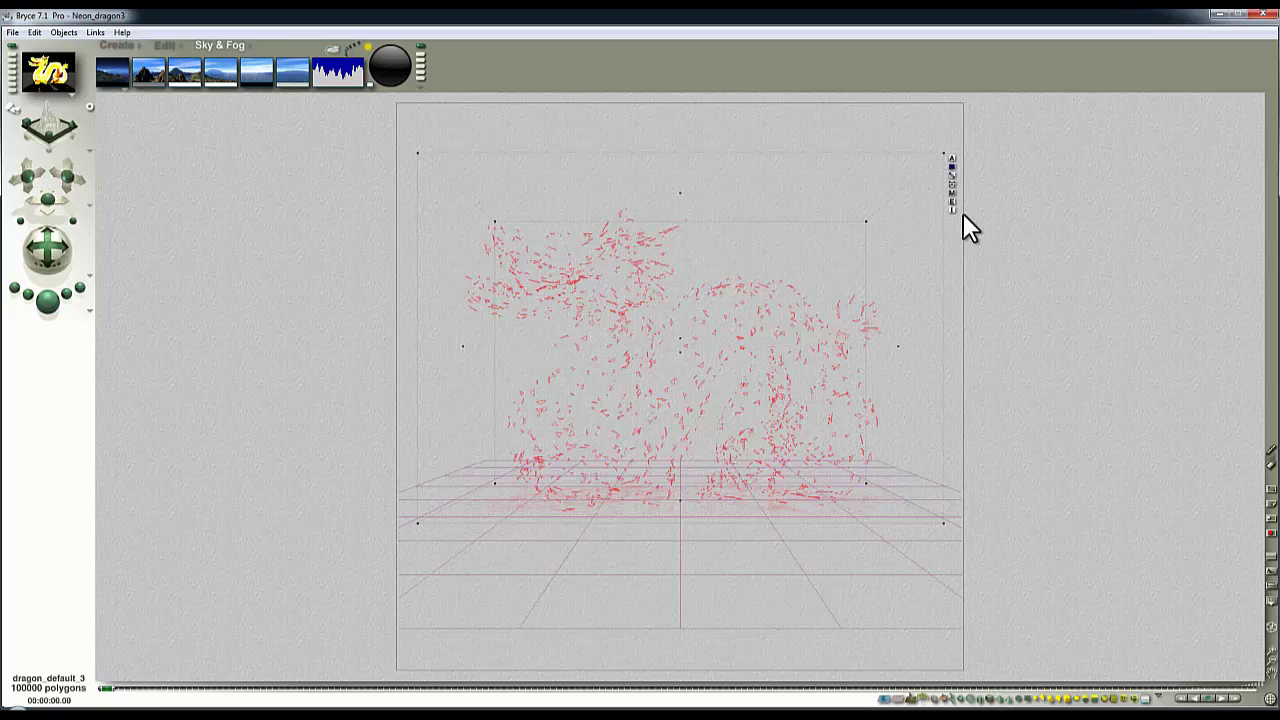
Reopen the dragon's material and set its Metallicity to 0.05
click(1024, 124)
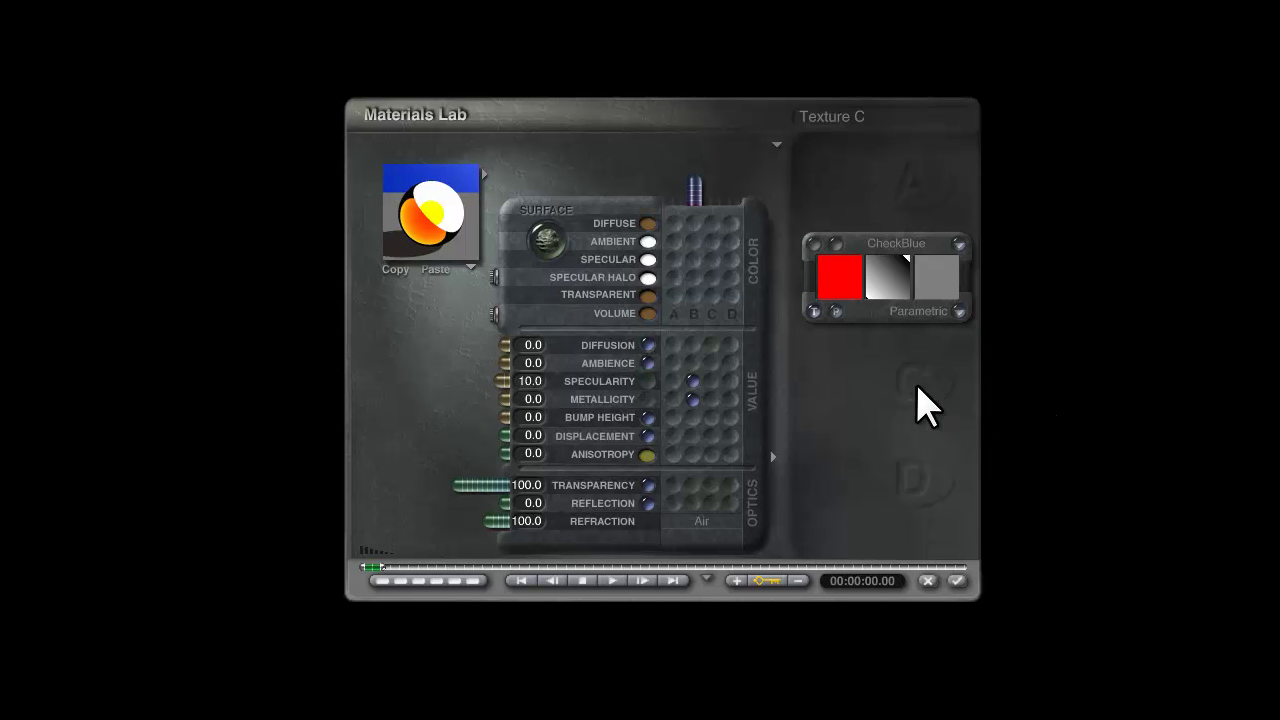
click(531, 400)
text(0.05)
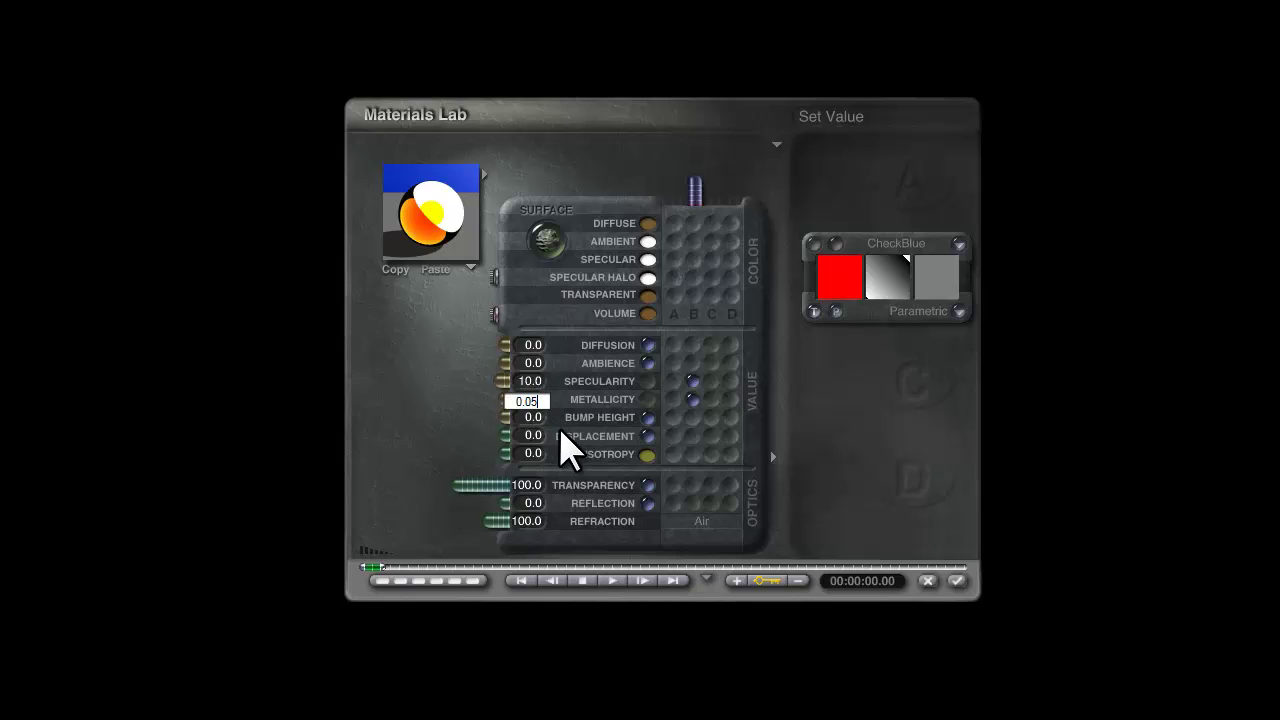
key(Return)
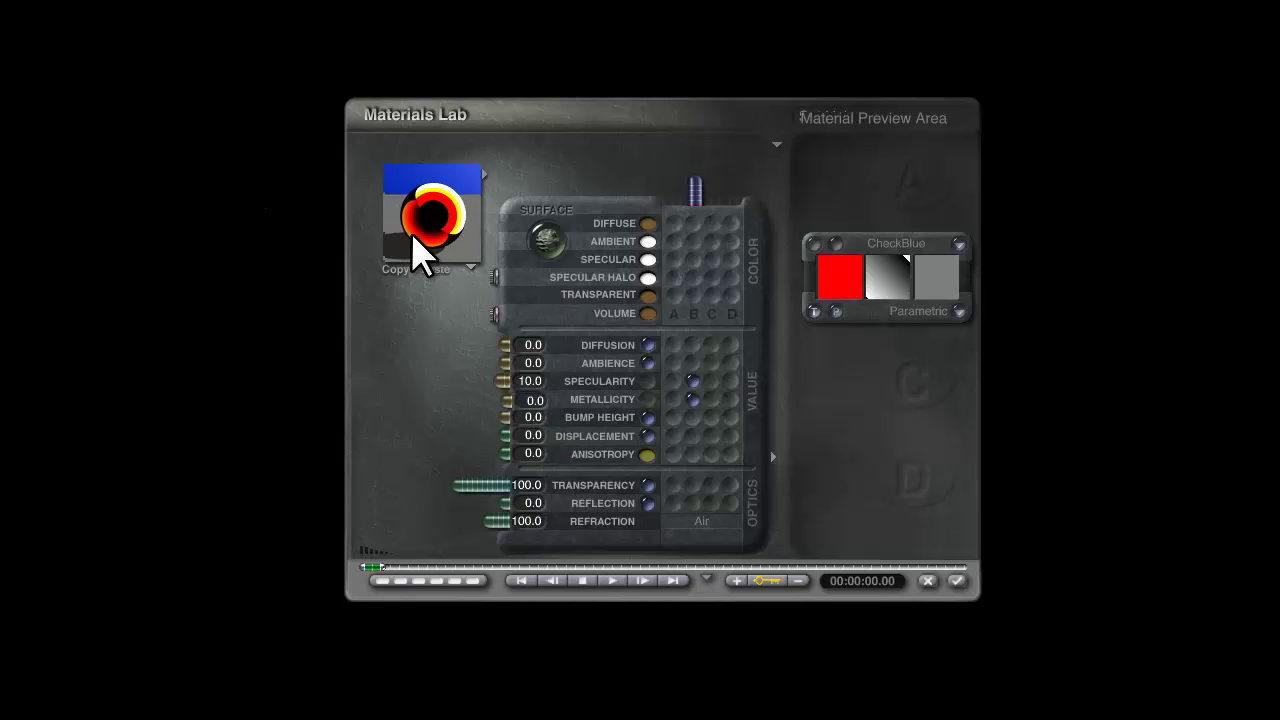
Set the Specular Halo color's lightness to 240, accept the material and re-render the dragon
click(648, 278)
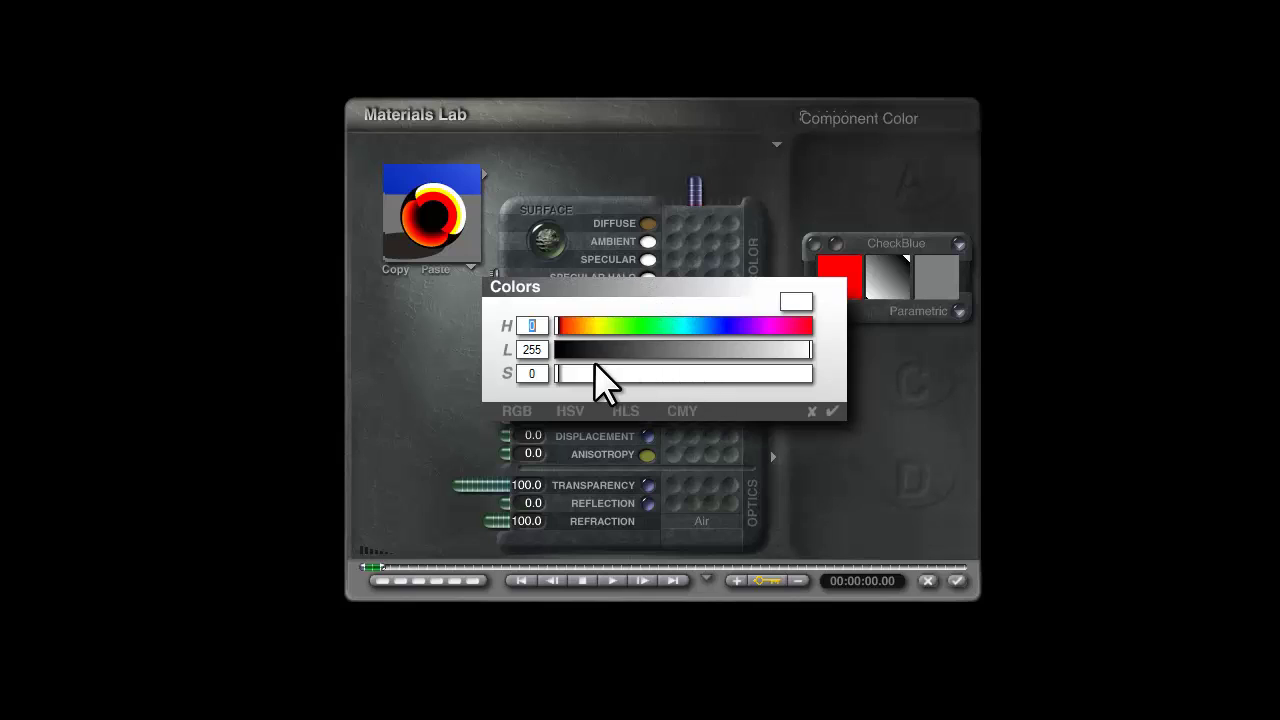
drag(810, 351, 795, 350)
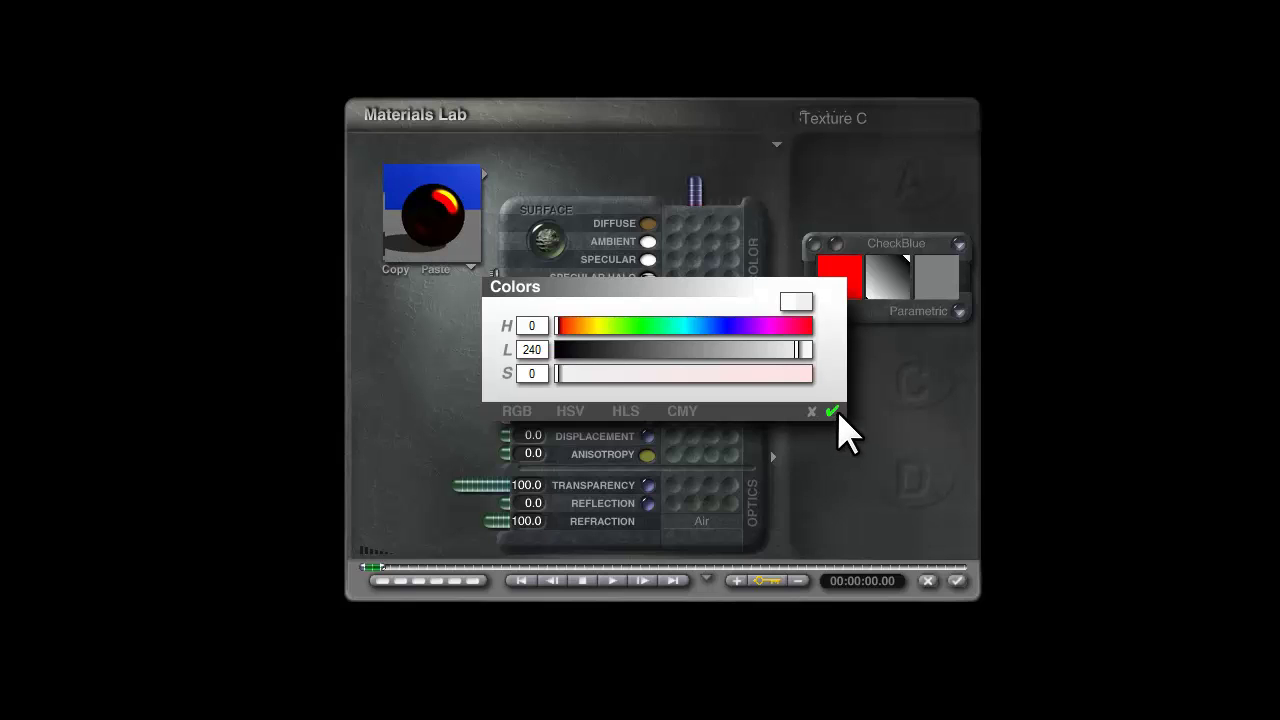
click(956, 580)
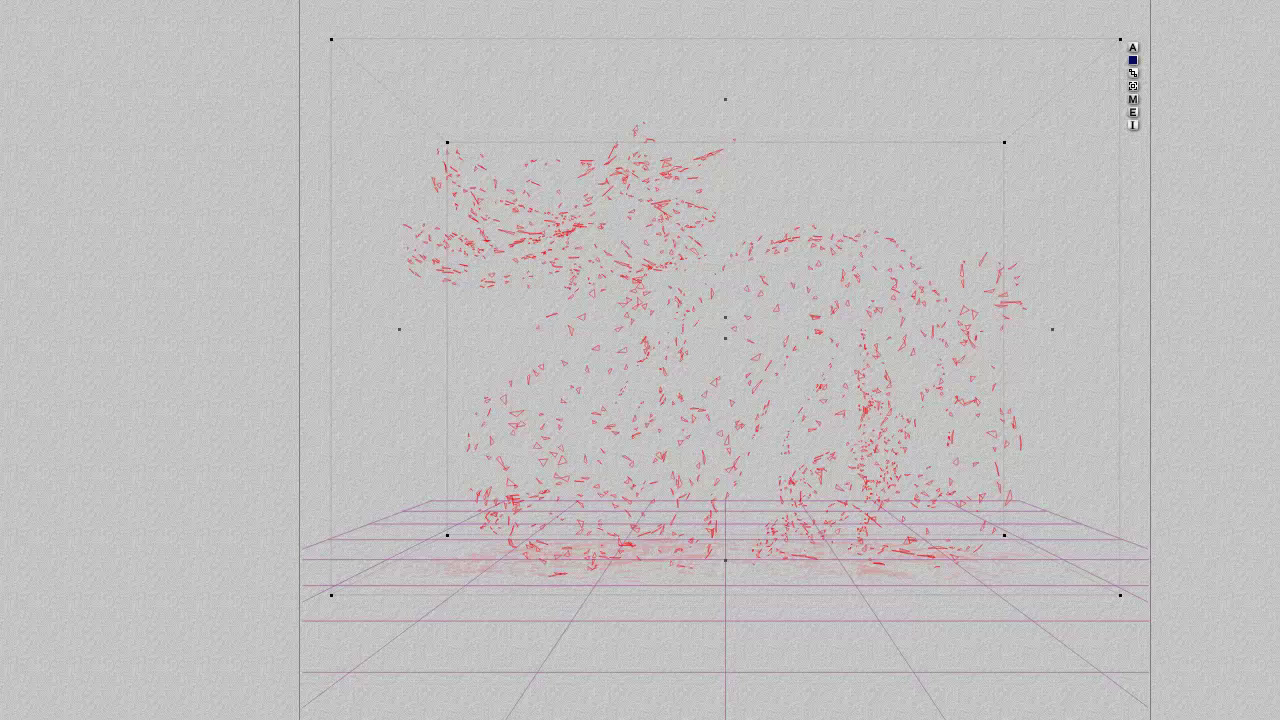
key(ctrl+r)
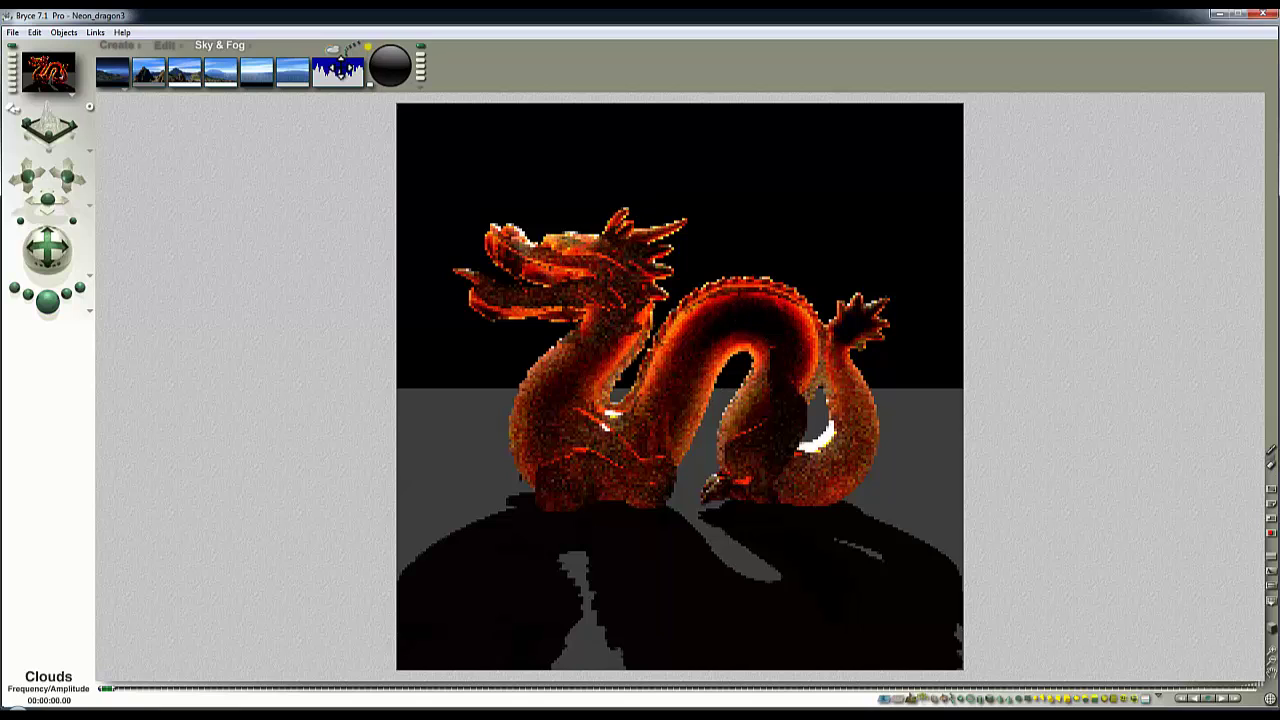
Reposition the sun slightly to shift the shadows on the ground and re-render the scene
click(392, 67)
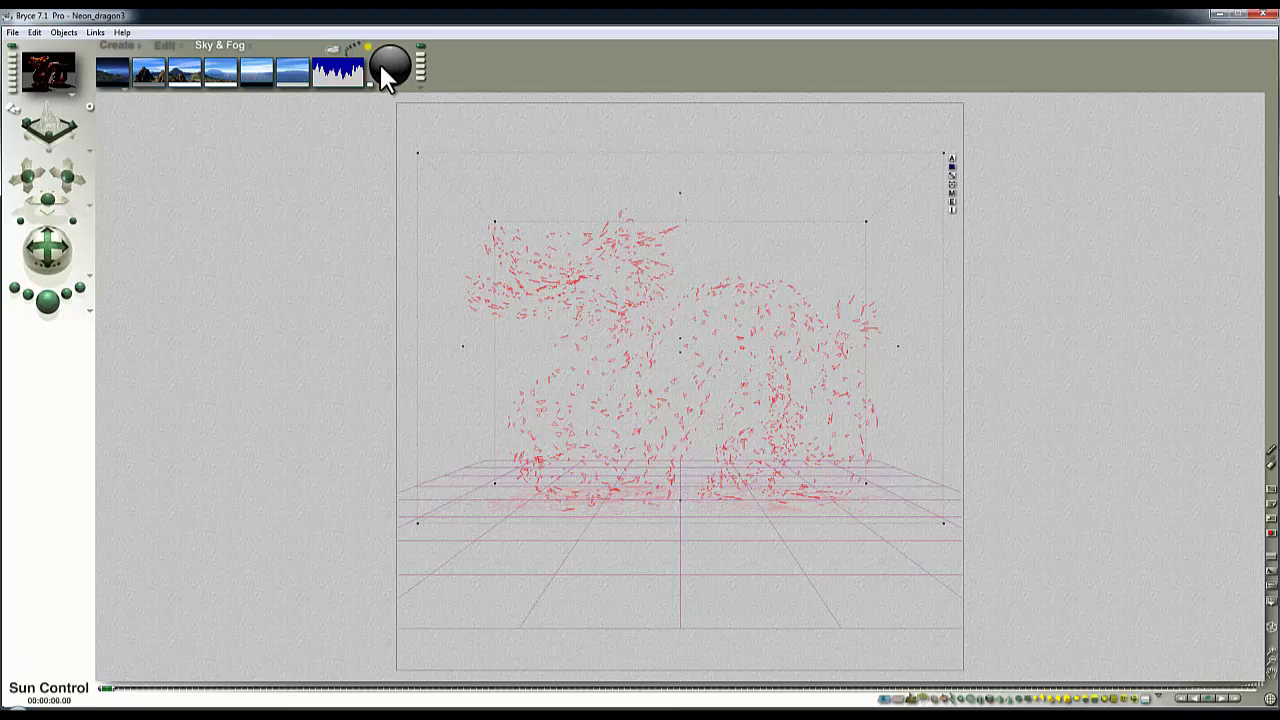
key(ctrl+r)
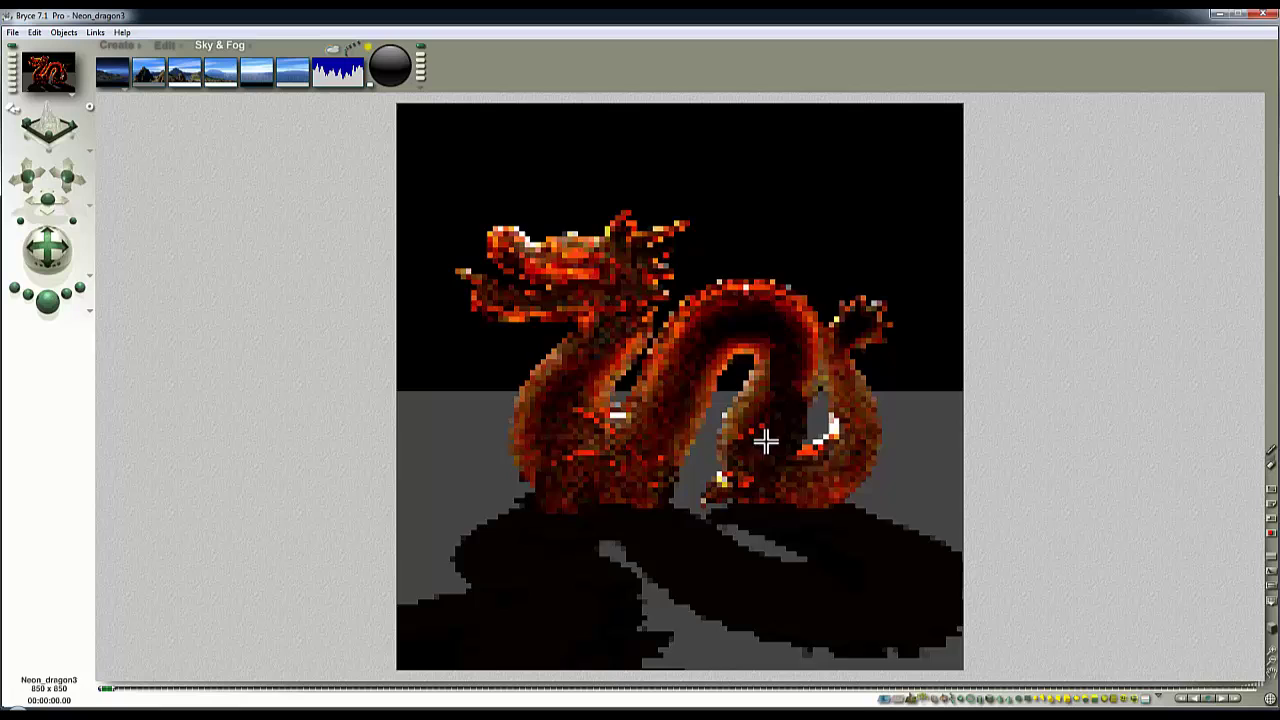
Select the ground plane in the wireframe view and delete it from the scene
click(708, 473)
ctrl+click(787, 543)
click(817, 554)
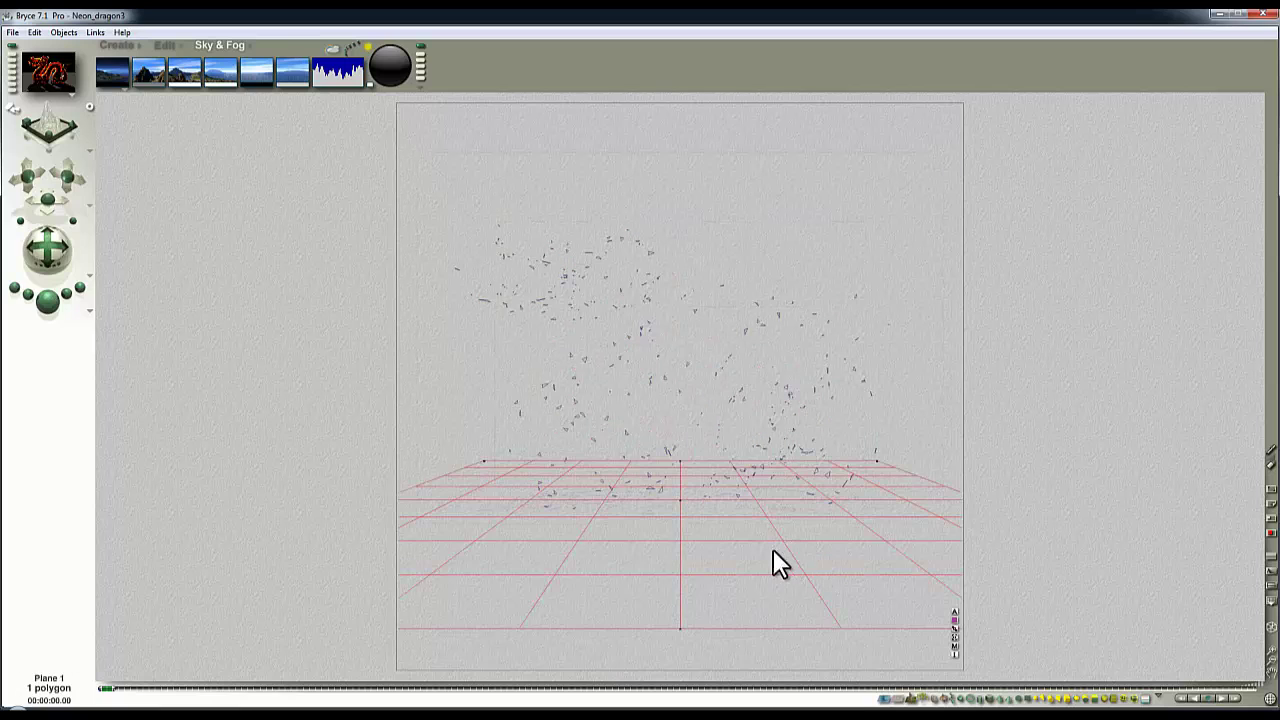
key(Delete)
Set the dragon material's Specularity to 10, accept the material and re-render the dragon without the ground
click(47, 303)
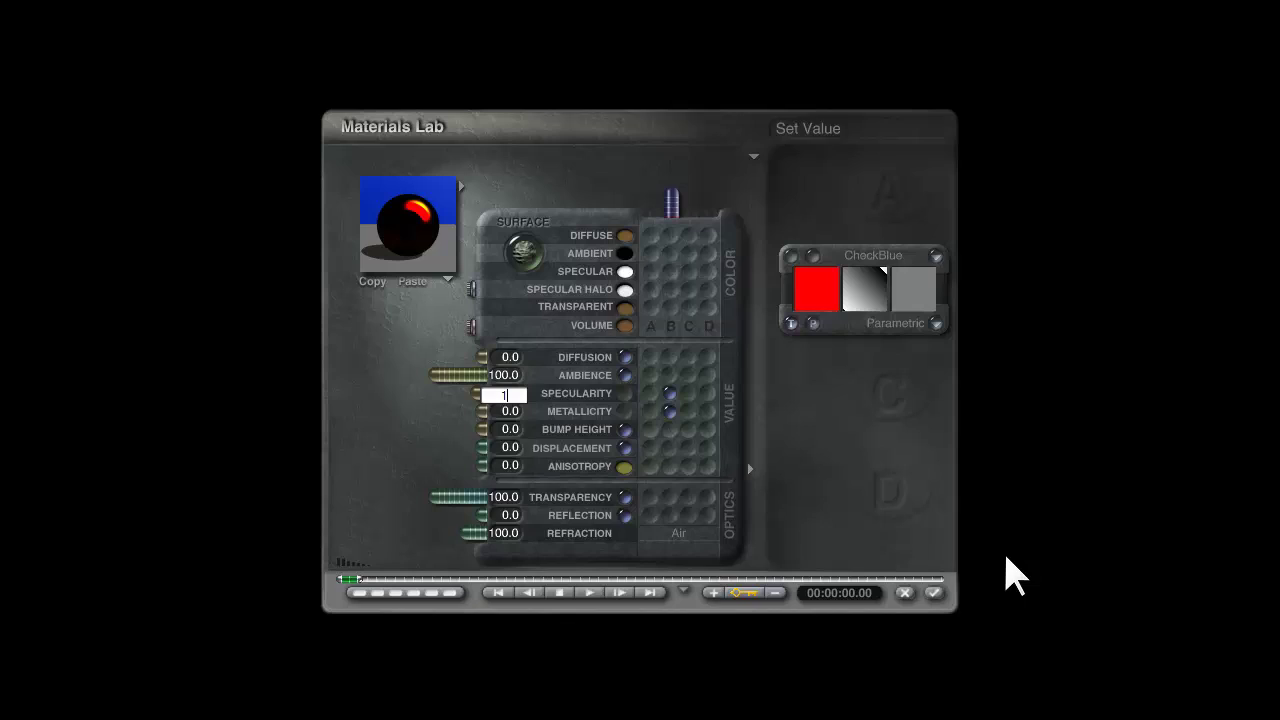
click(933, 593)
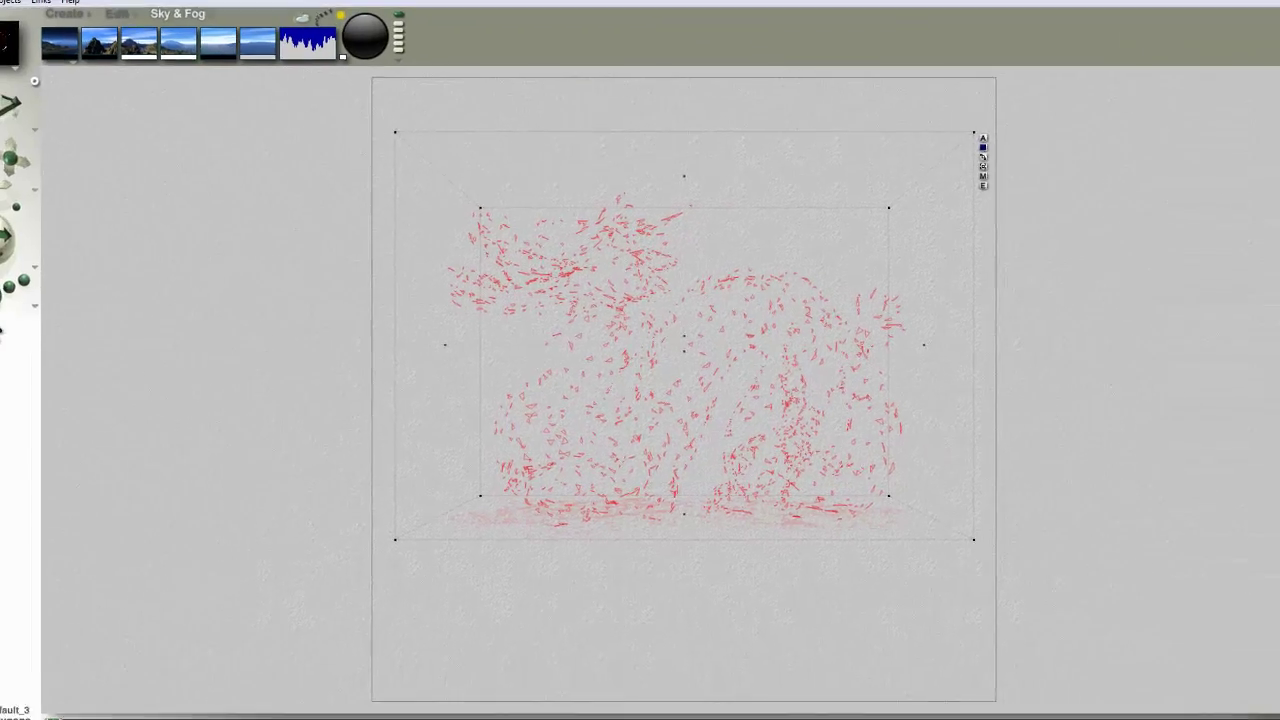
click(47, 301)
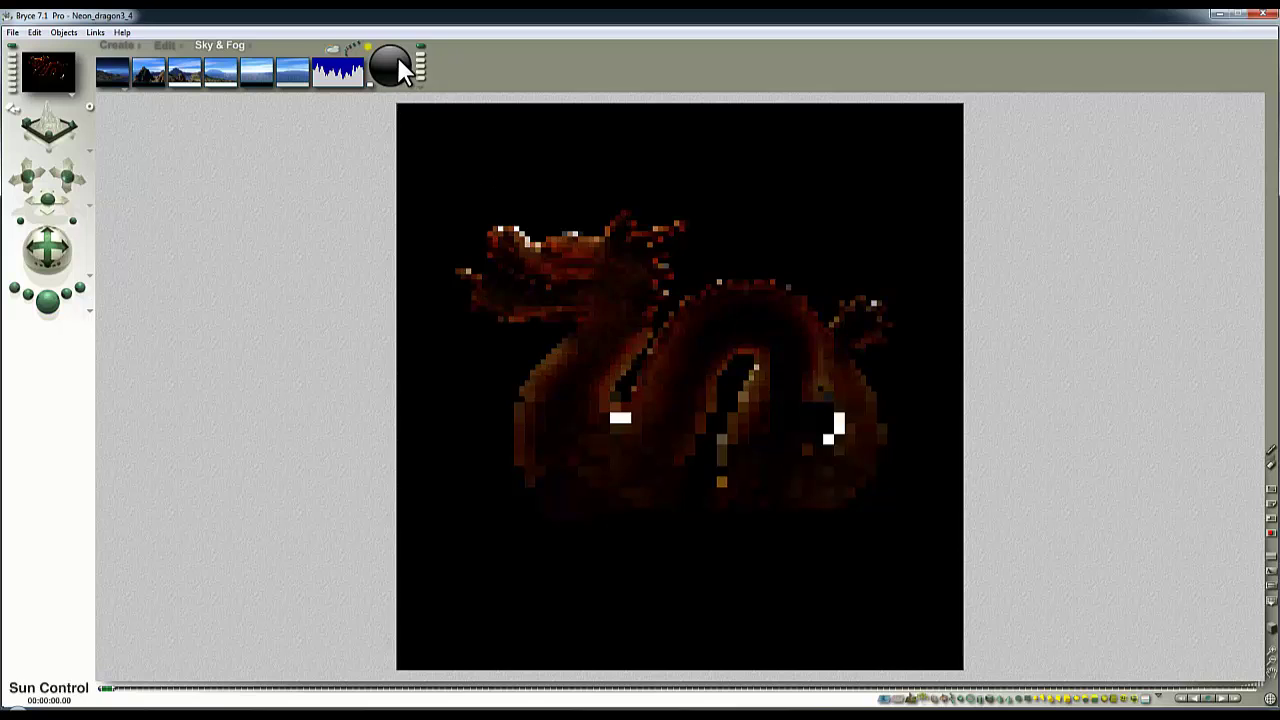
Reposition the sun in two passes, re-rendering the dragon each time and refining parts of its body to inspect the lighting
key(Escape)
click(58, 310)
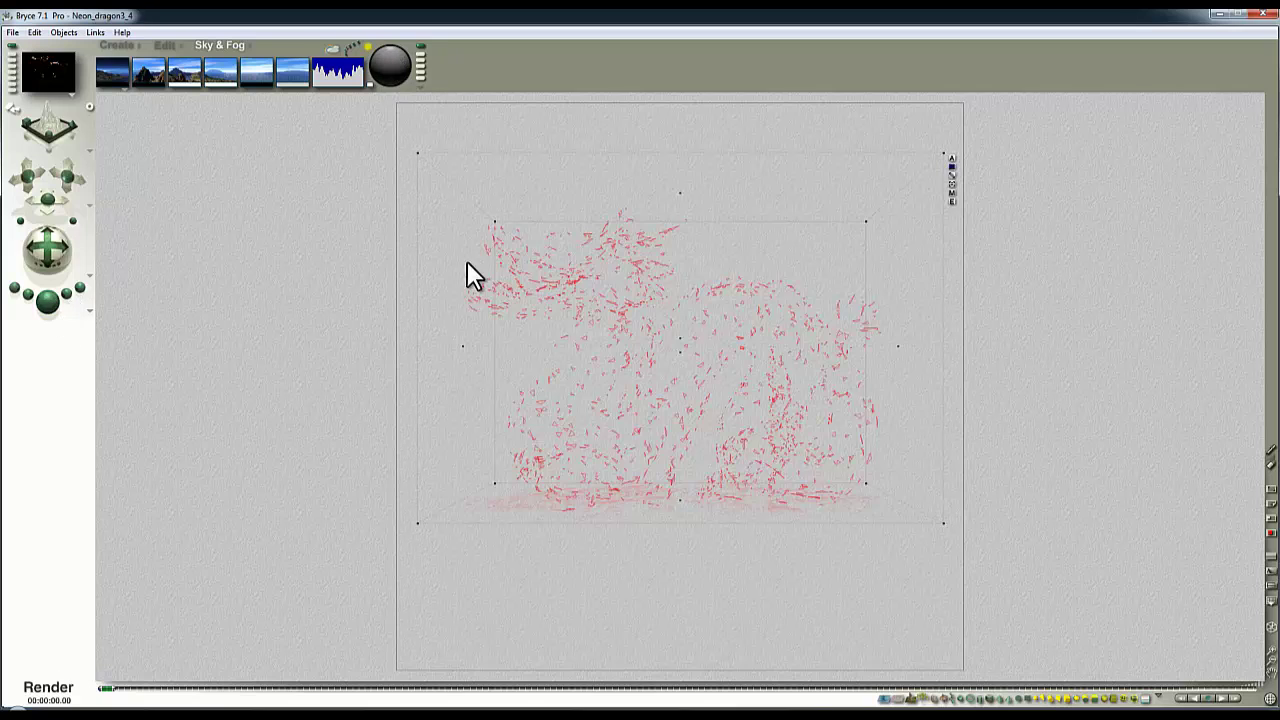
click(718, 308)
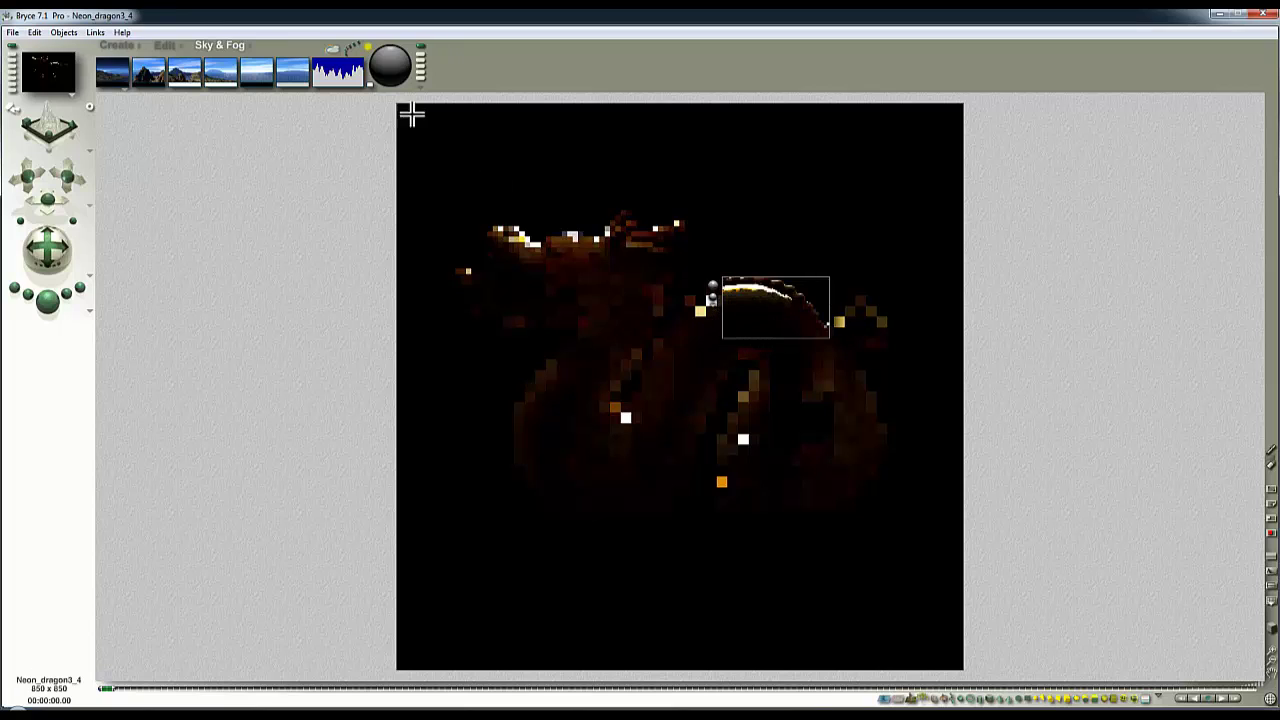
drag(396, 55, 376, 80)
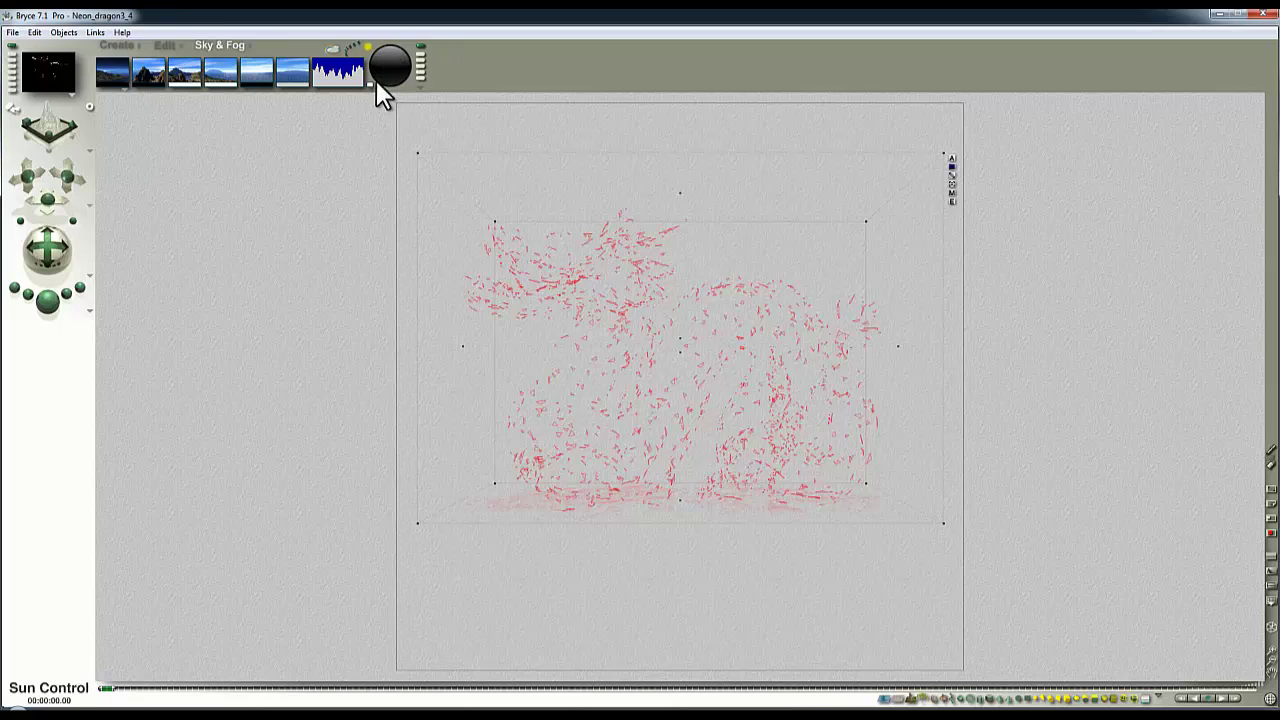
click(48, 302)
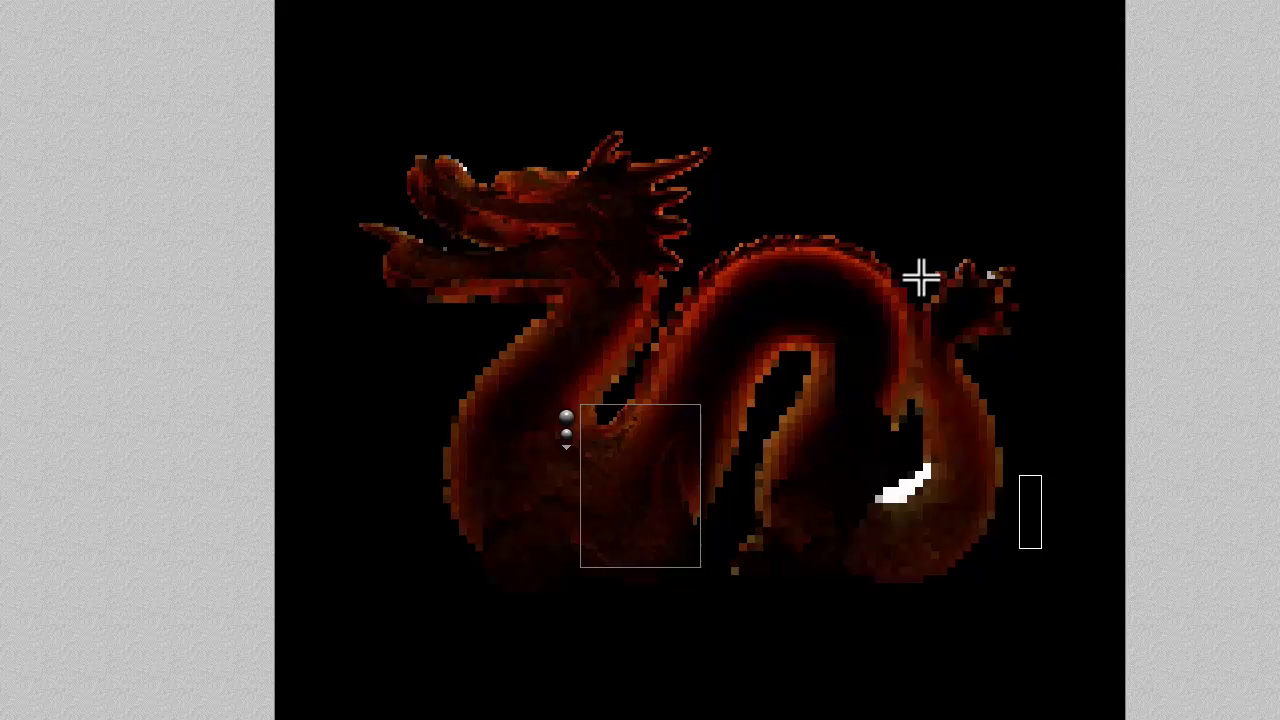
drag(920, 278, 958, 257)
key(Escape)
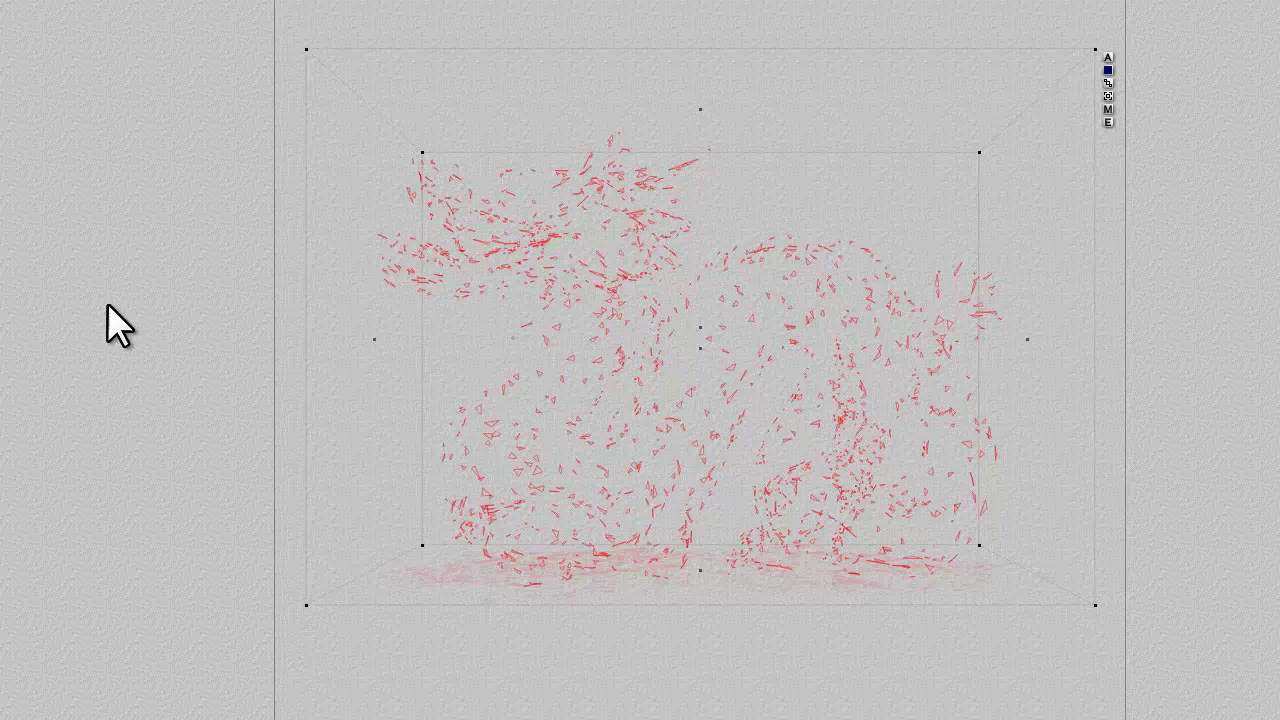
Switch the render quality to Regular (Normal AntiAliasing), shift the sun and re-render the dragon
key(ctrl+shift+r)
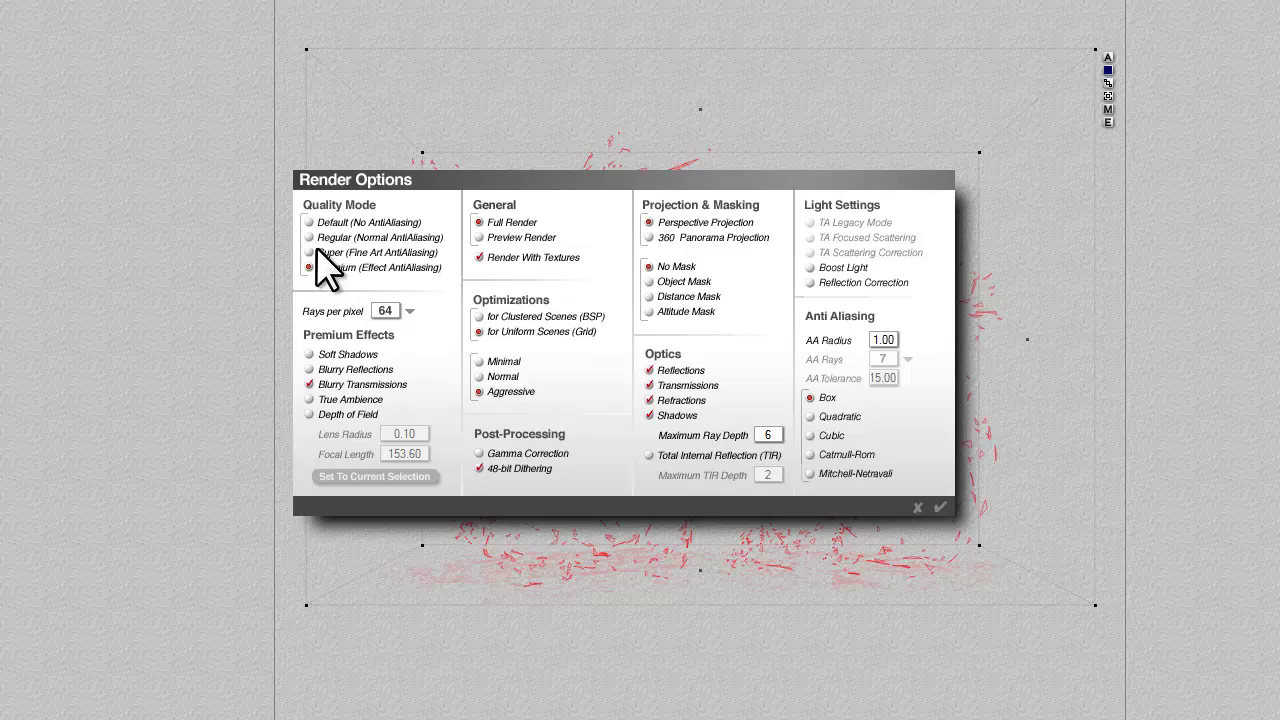
click(318, 238)
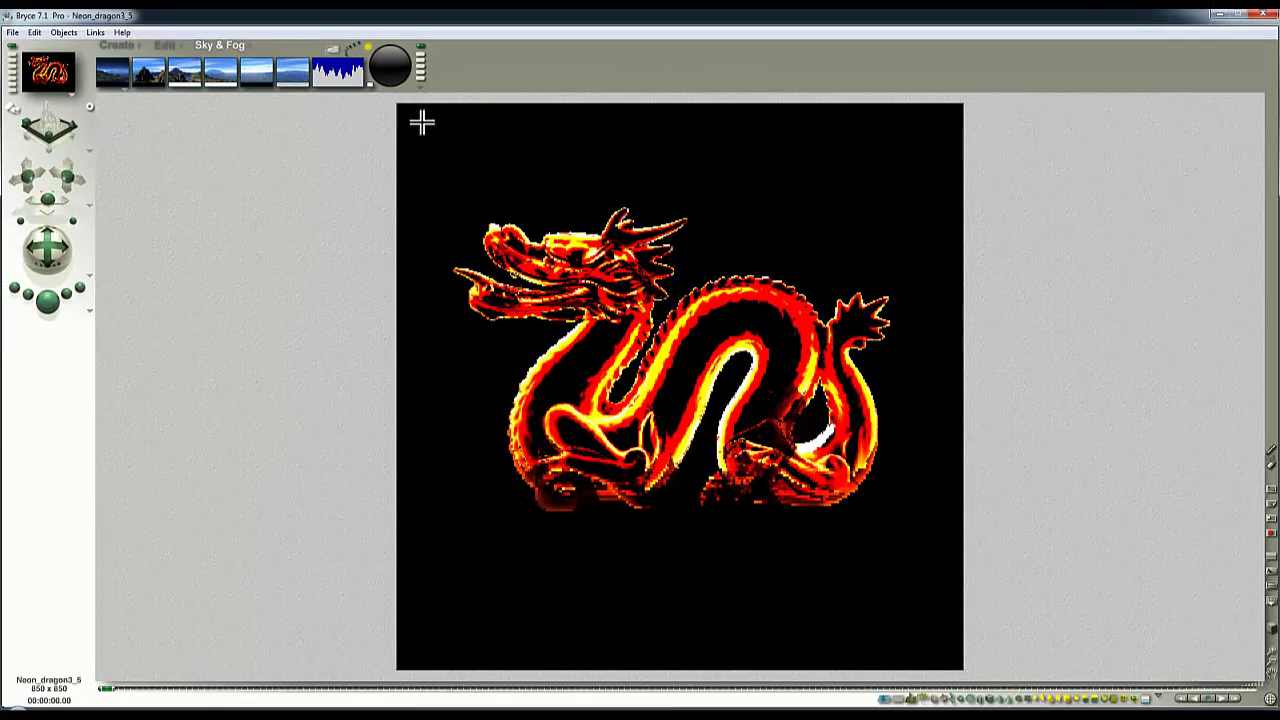
click(389, 66)
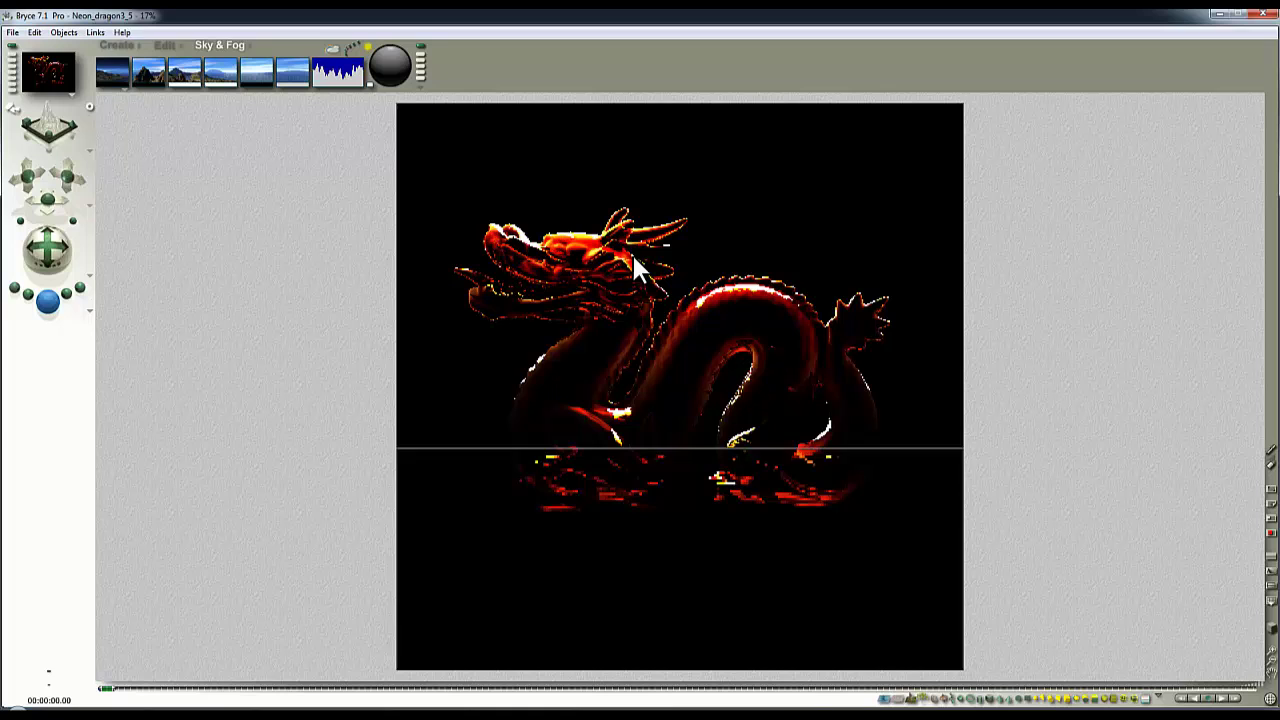
click(632, 253)
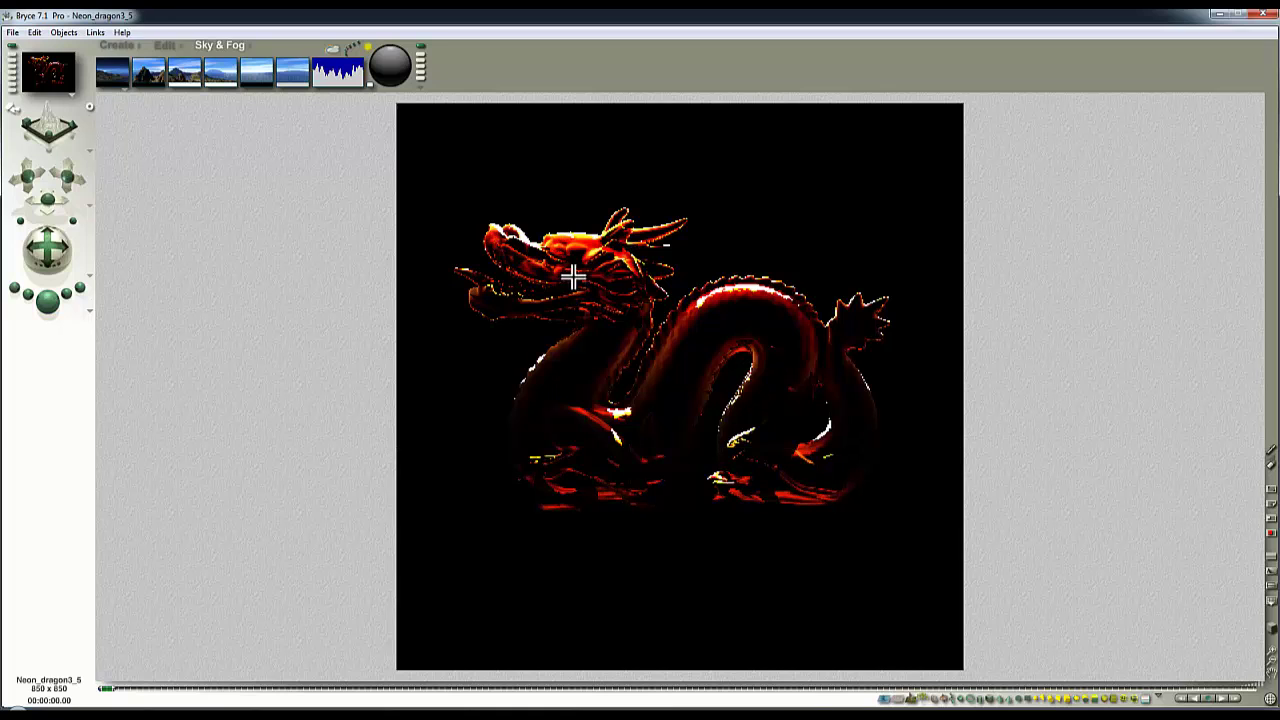
Fine-tune the sun's position with two more adjustments, test-rendering the dragon after each one
click(336, 56)
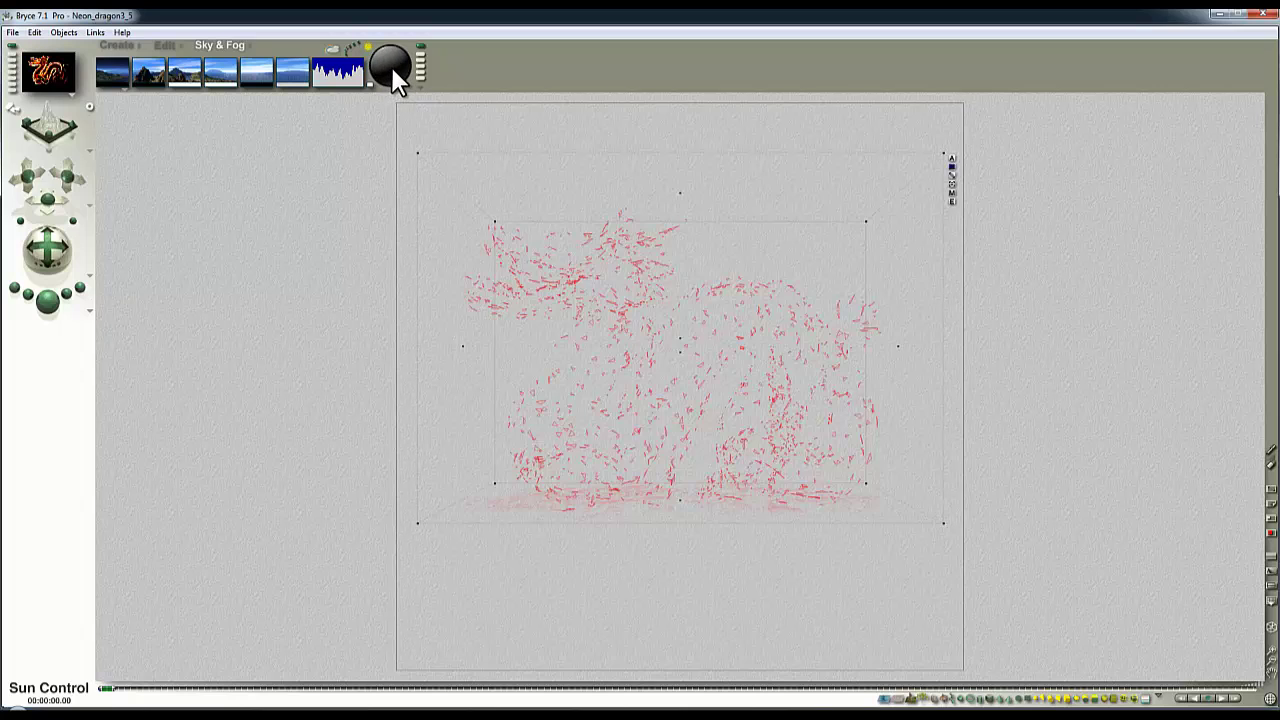
key(ctrl+r)
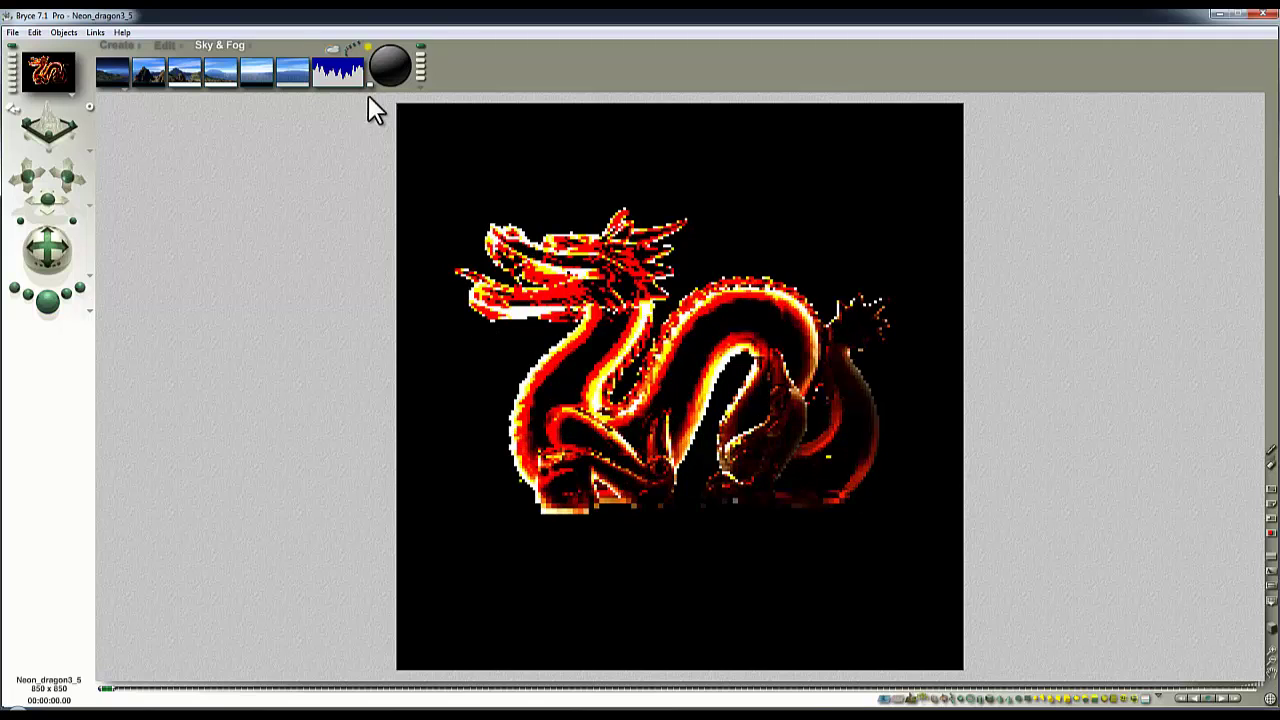
click(383, 62)
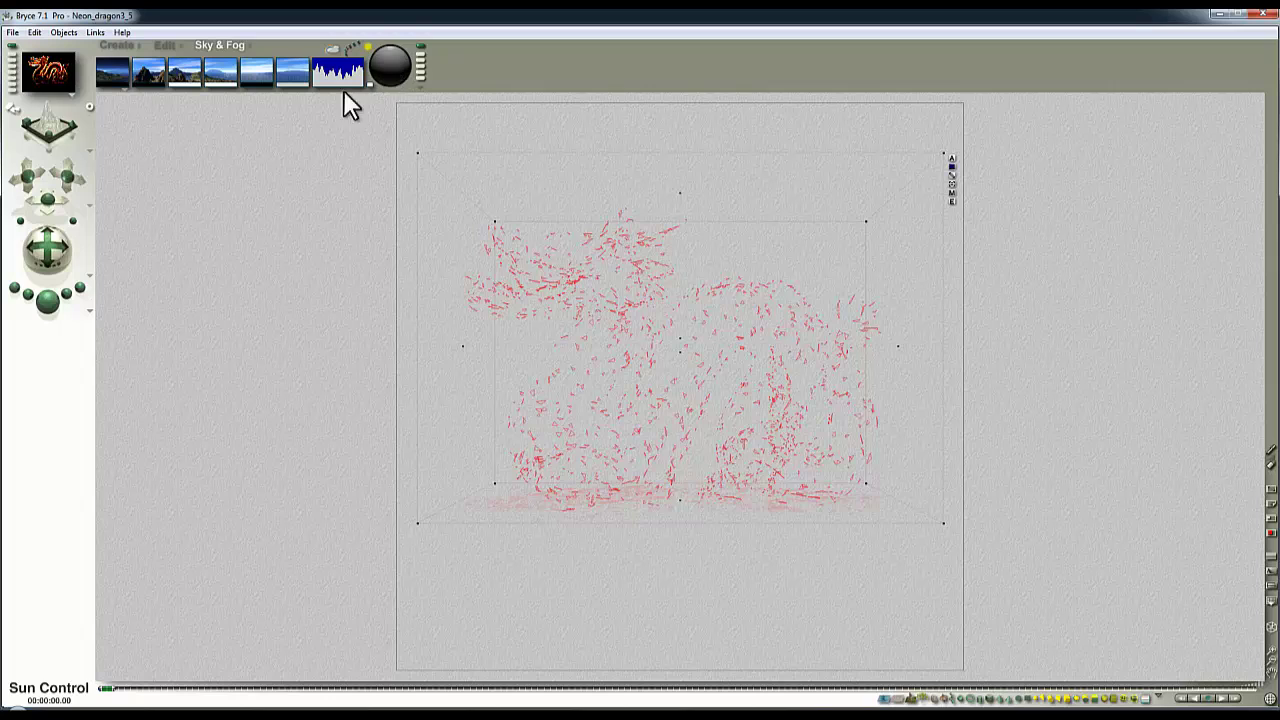
click(57, 296)
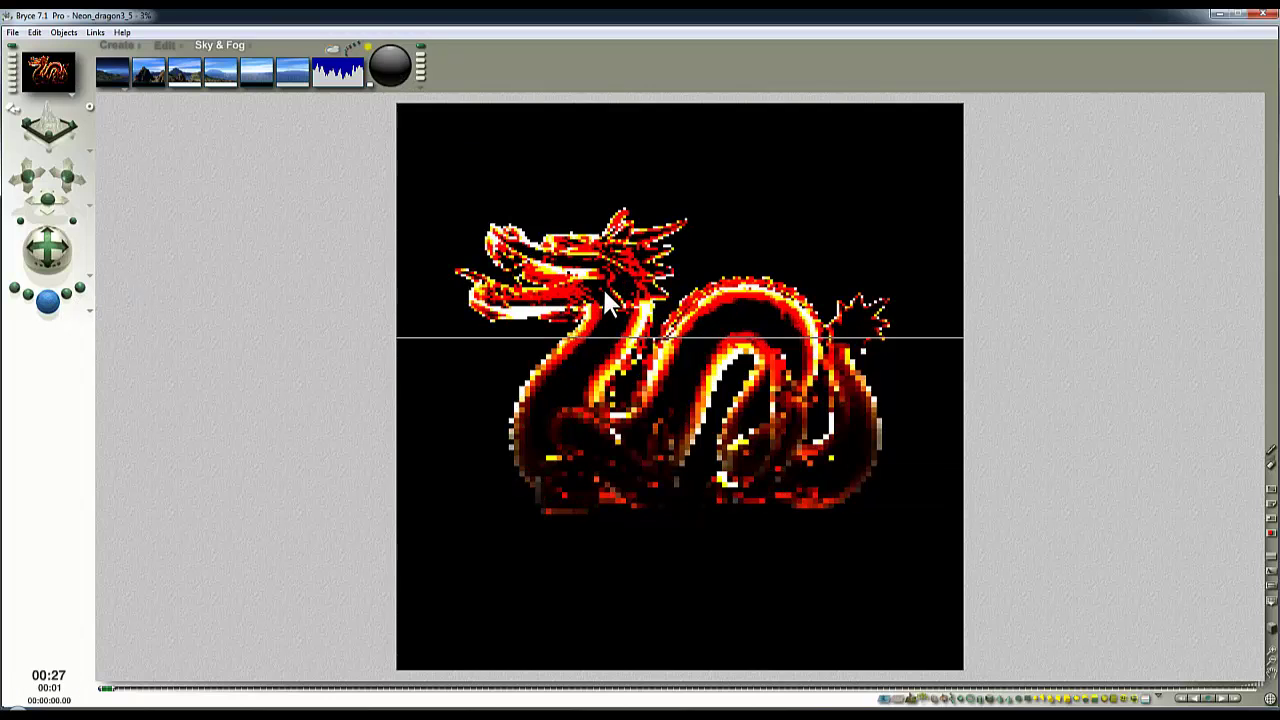
Stop the render, change the dragon material's Ambient color to orange and re-render
key(Escape)
click(952, 192)
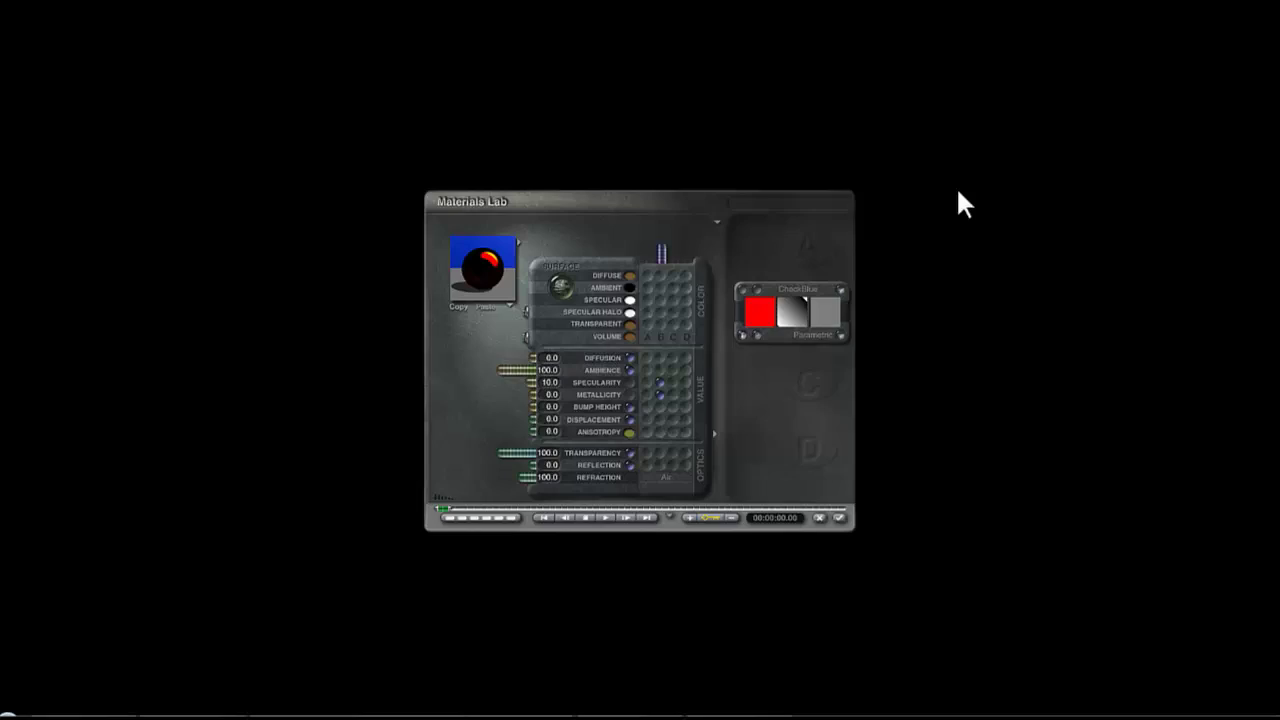
click(626, 251)
drag(622, 252, 760, 265)
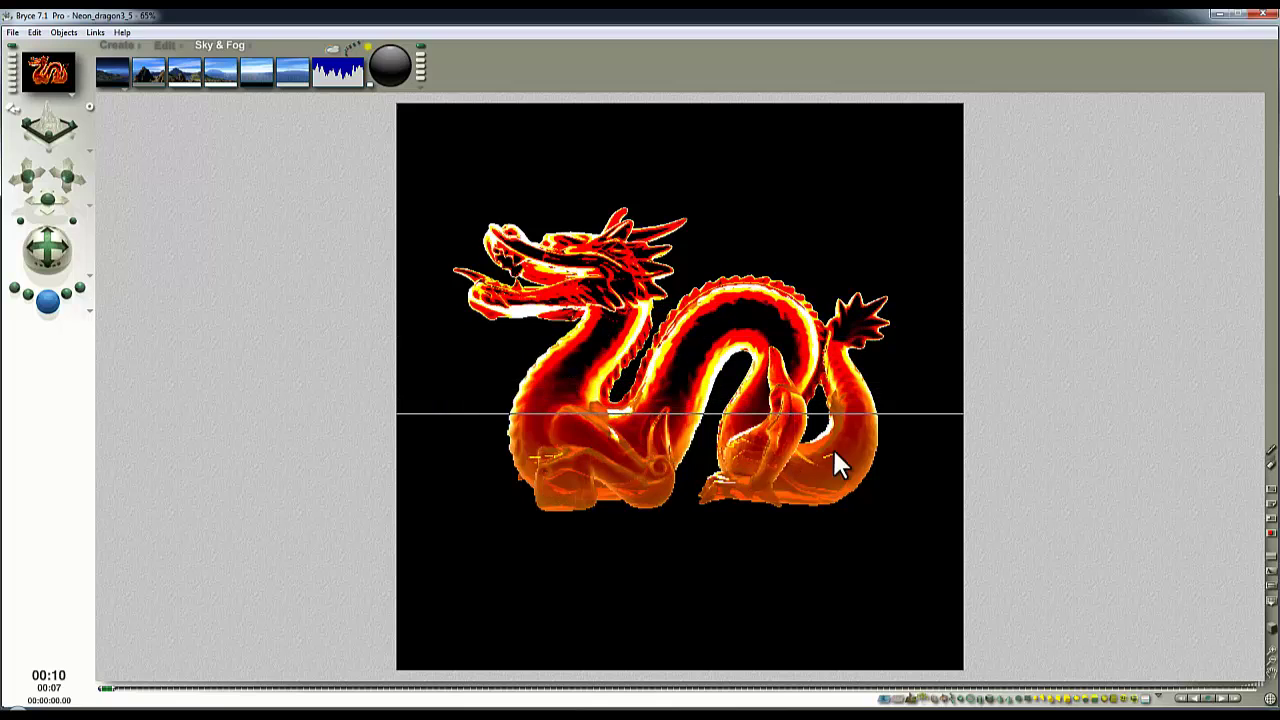
Stop the render, set the dragon material's Refraction to 300 and accept the material
click(652, 420)
click(960, 185)
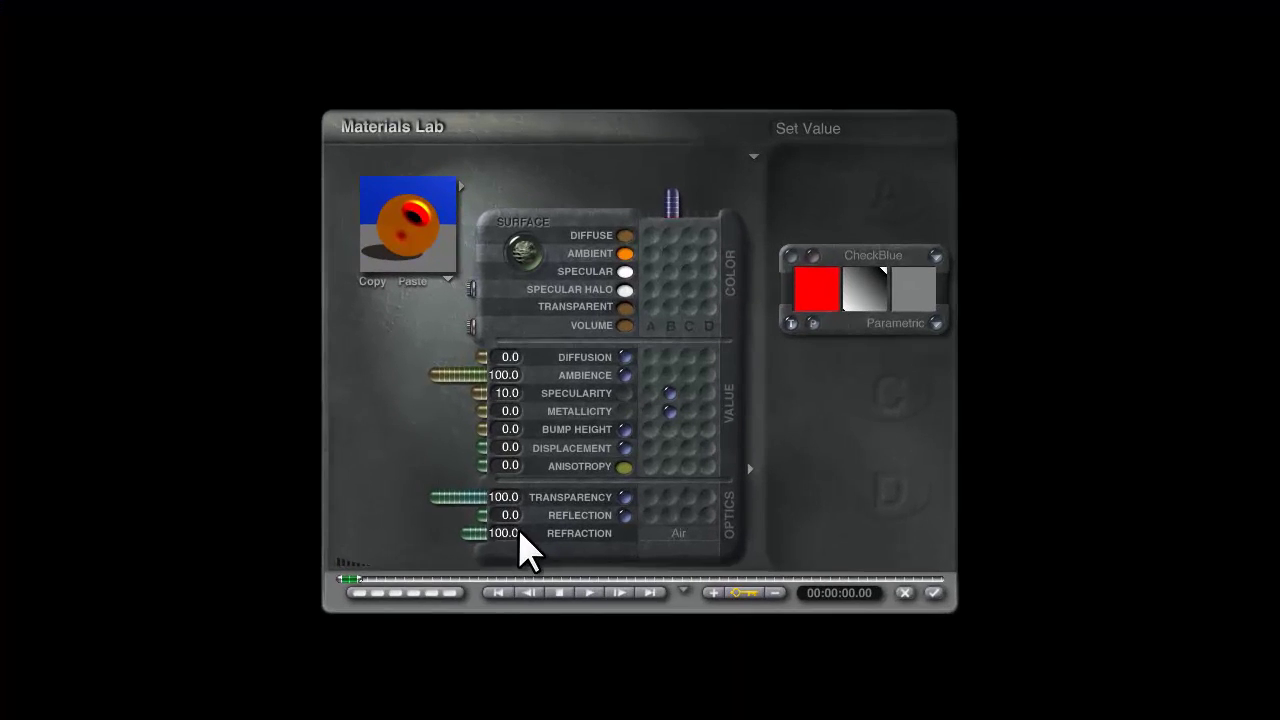
text(300)
key(Return)
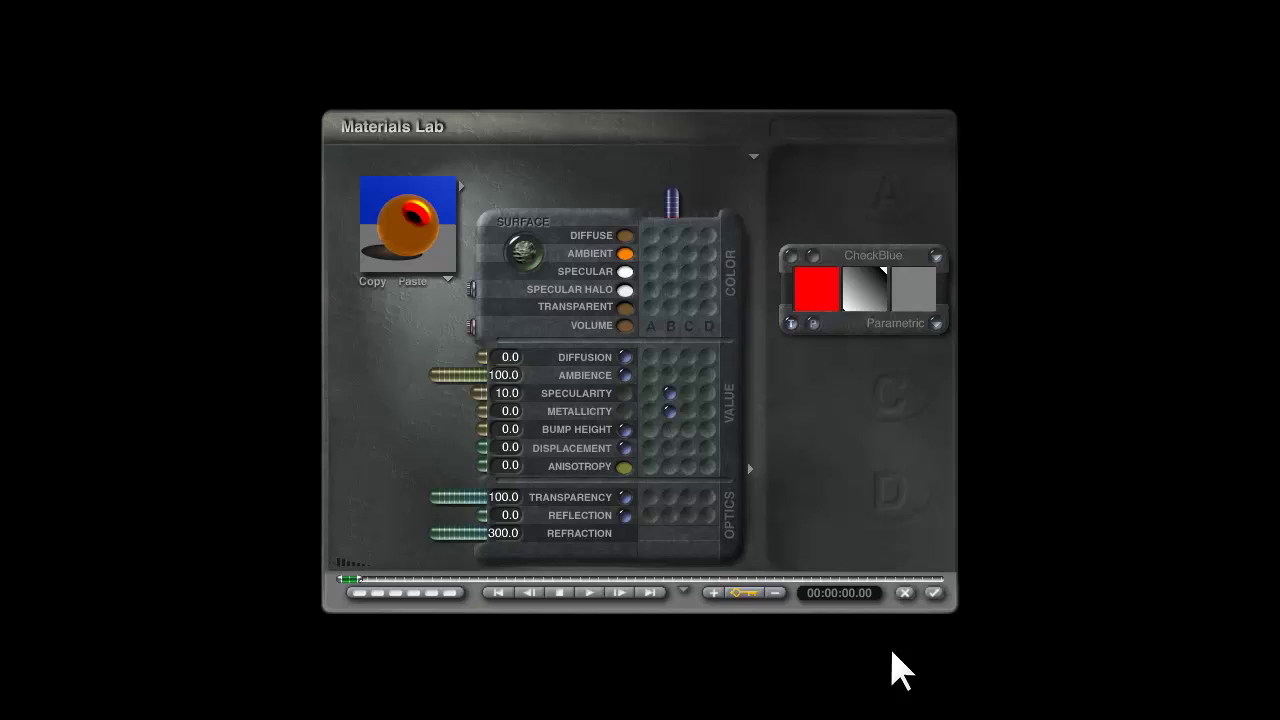
click(934, 594)
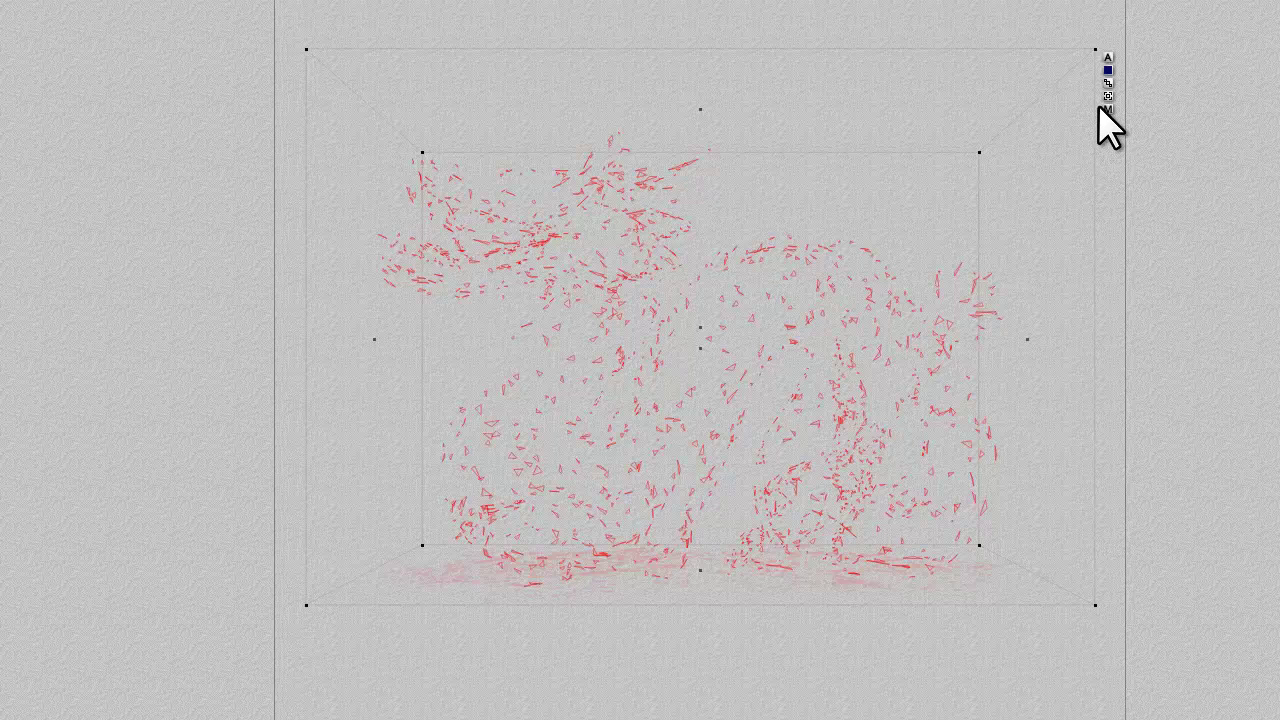
Return the dragon material's Reflection to 0, set its Metallicity to 0.09 and re-render the dragon
click(1104, 108)
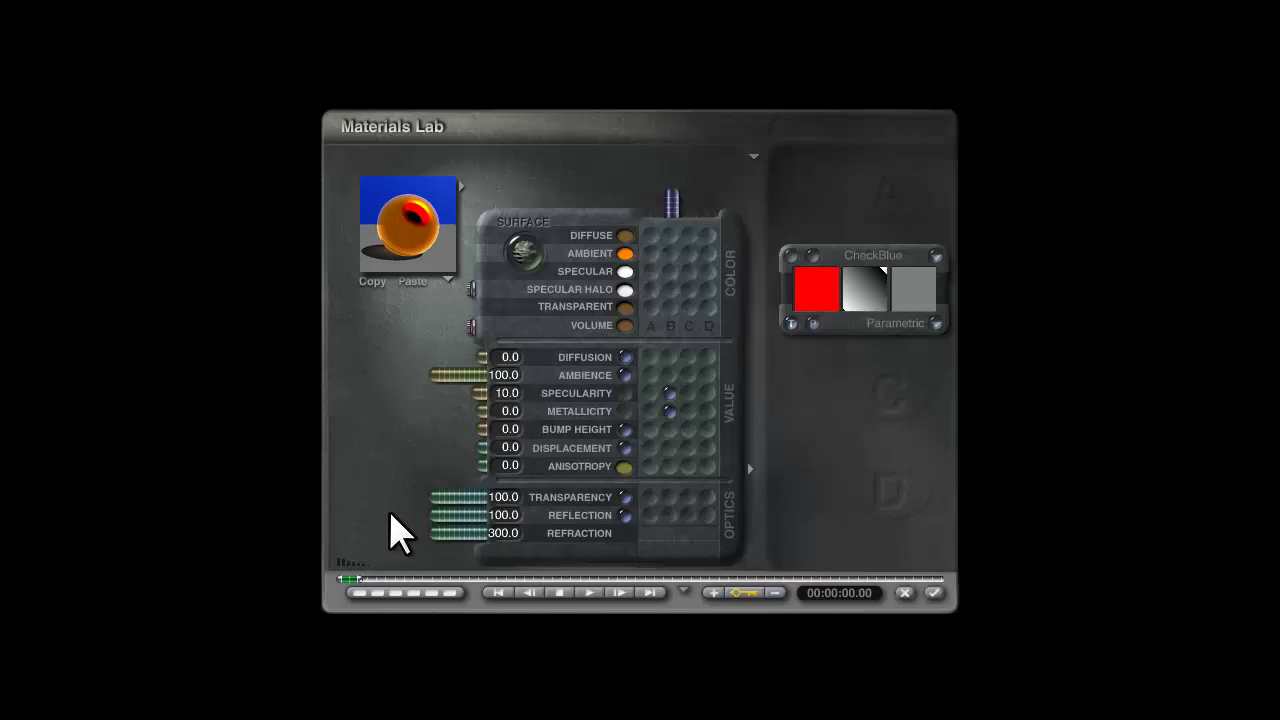
drag(470, 517, 496, 513)
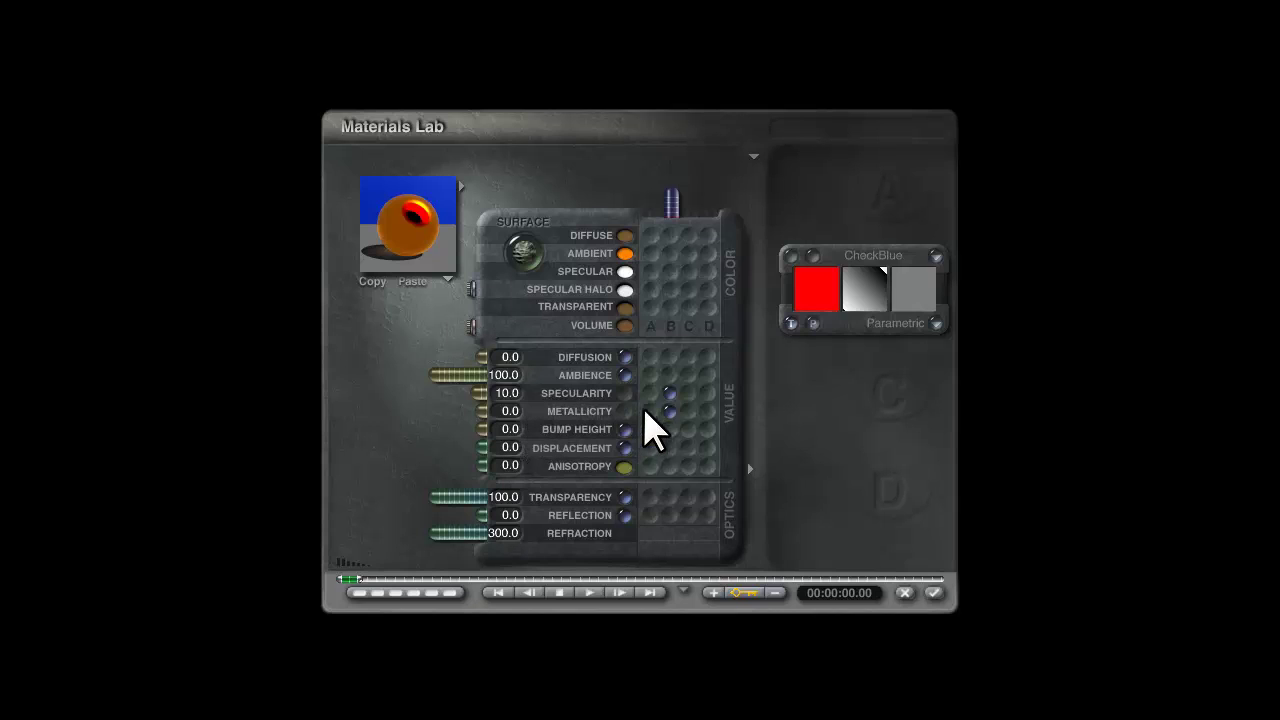
click(506, 414)
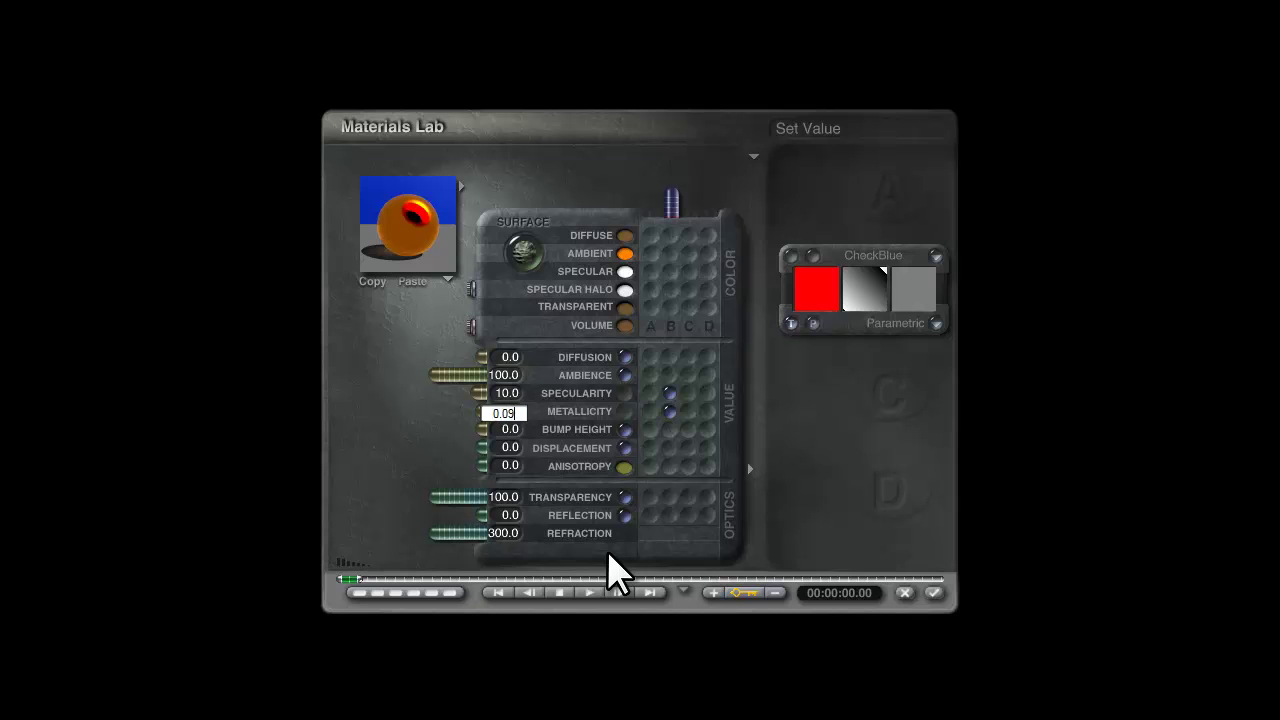
text(0.09)
key(Return)
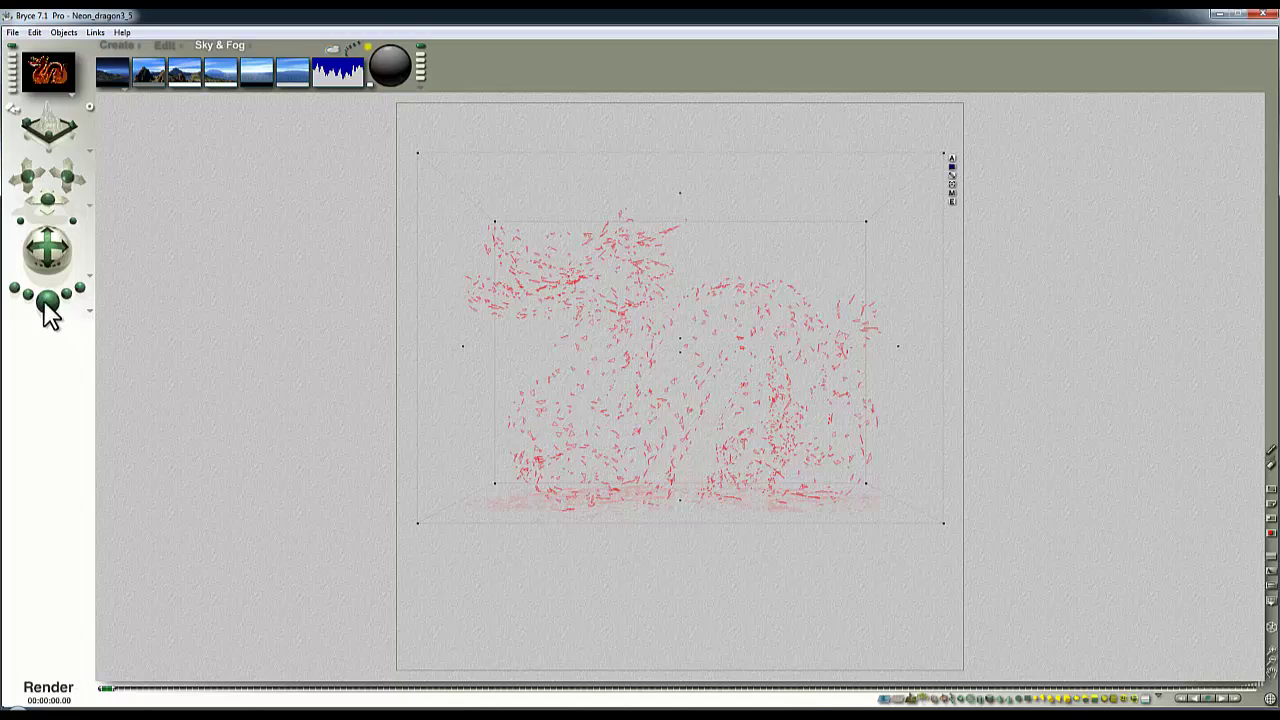
key(ctrl+r)
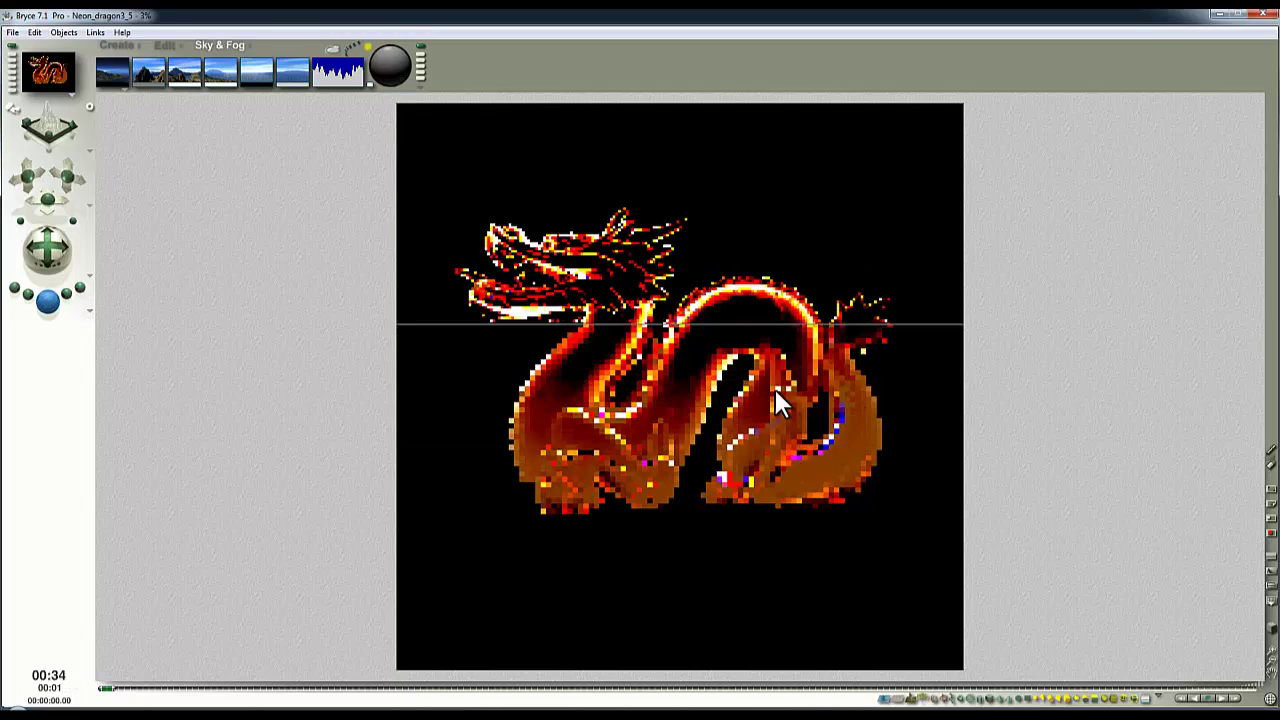